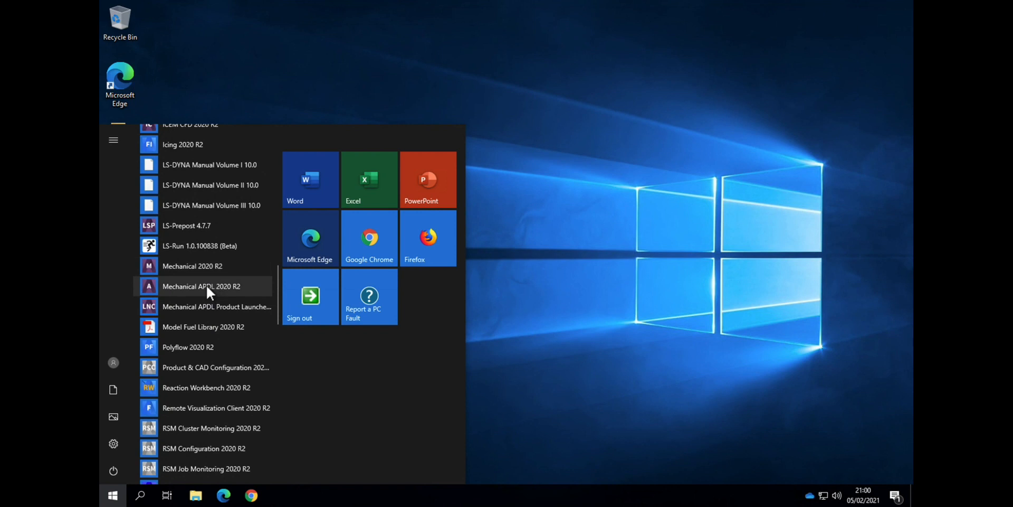
Step: Launch Mechanical APDL 2020 R2 and reposition its main window on the desktop
click(207, 287)
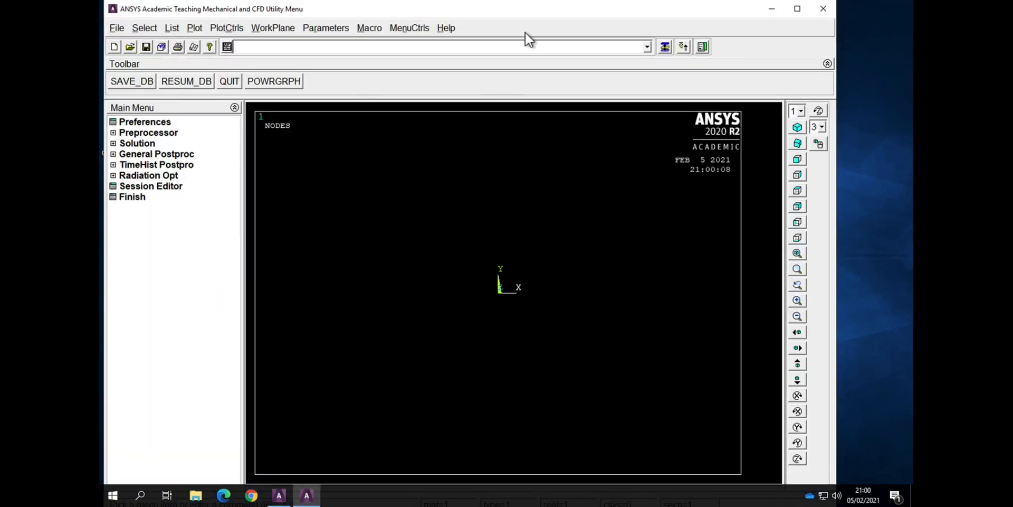
drag(626, 19, 648, 35)
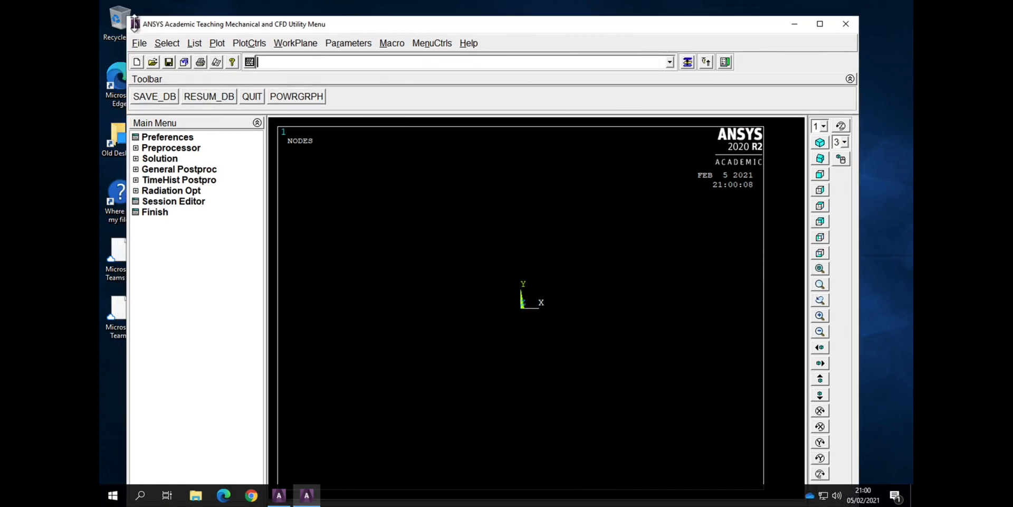
drag(161, 39, 177, 48)
drag(493, 58, 485, 42)
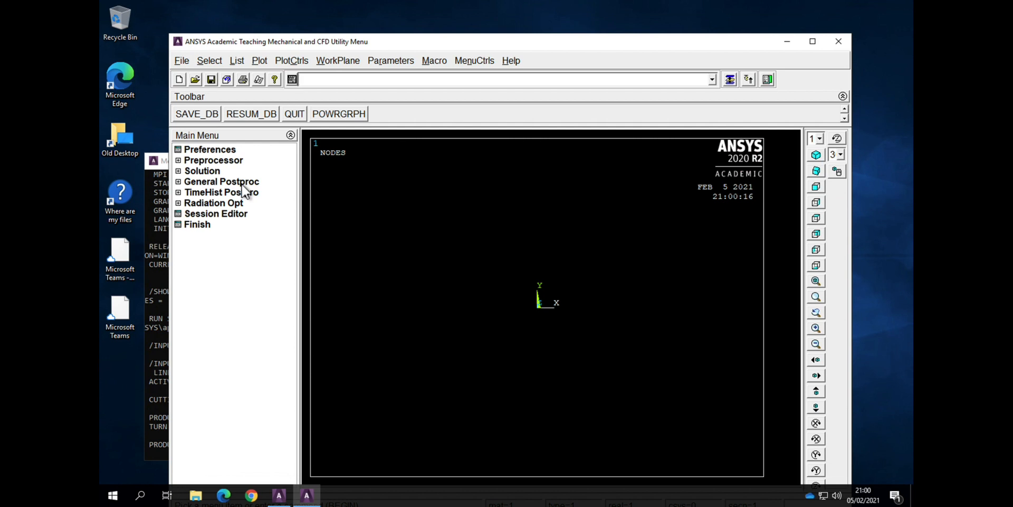
Step: Set the GUI filtering preferences to show the Structural and Electric disciplines
click(210, 149)
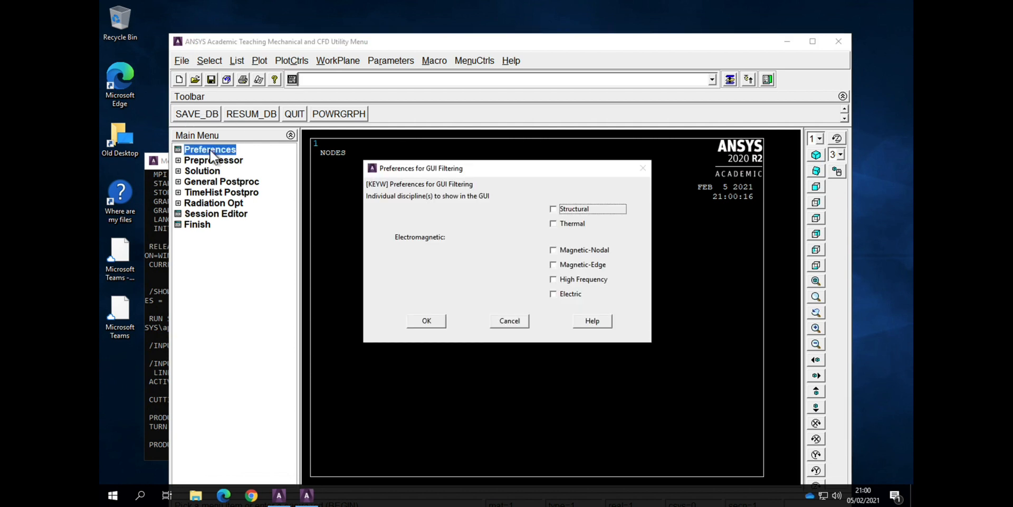
click(561, 213)
click(553, 294)
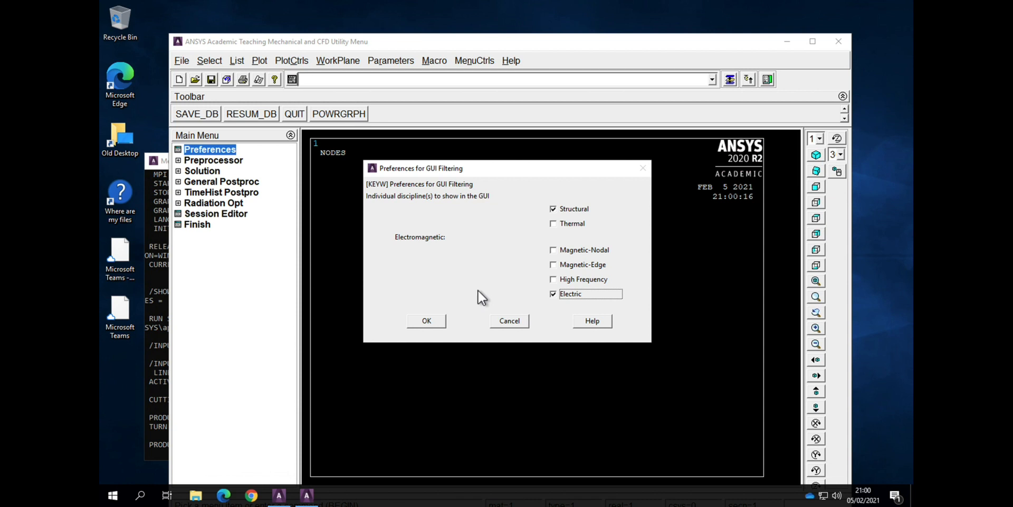
click(429, 322)
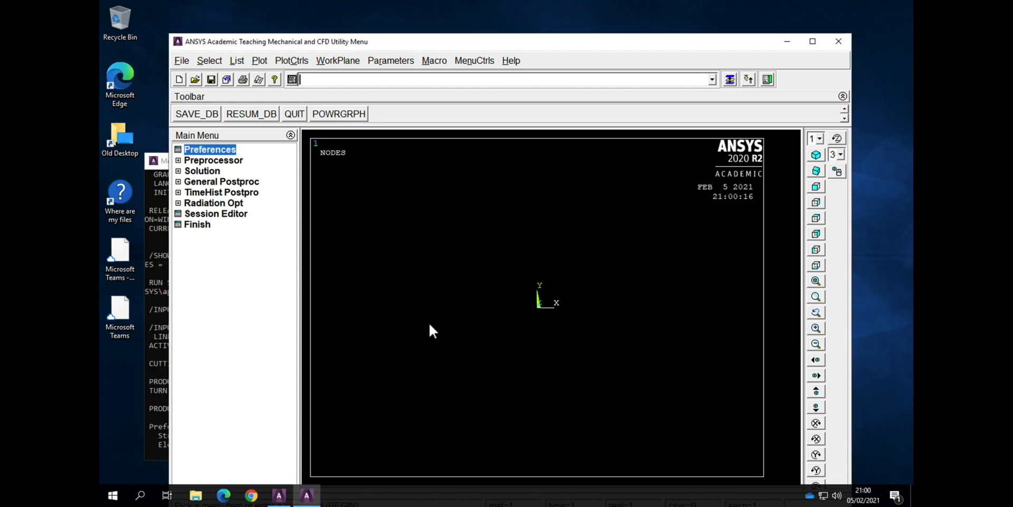
Step: Add the Coupled Field element type Scalar Brick 5 with reference number 1
click(203, 160)
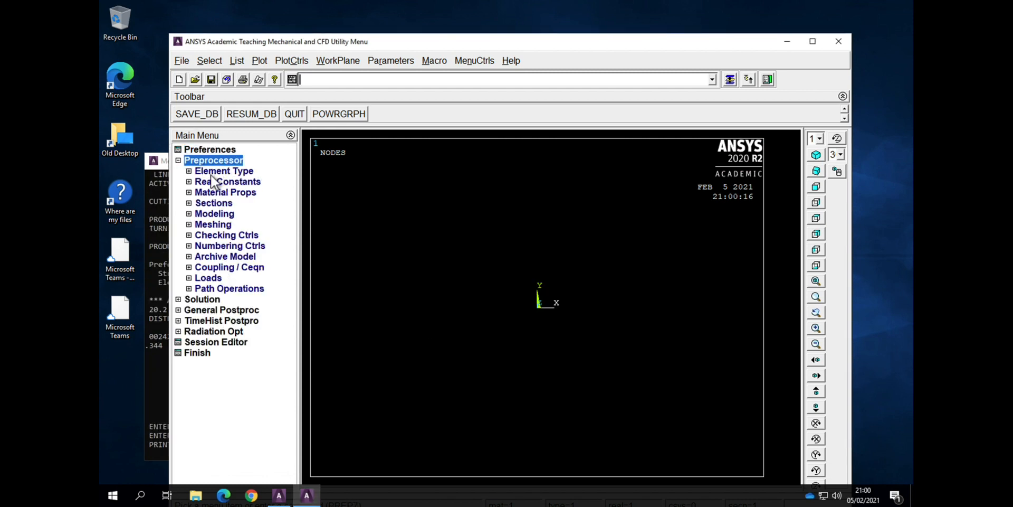
click(211, 172)
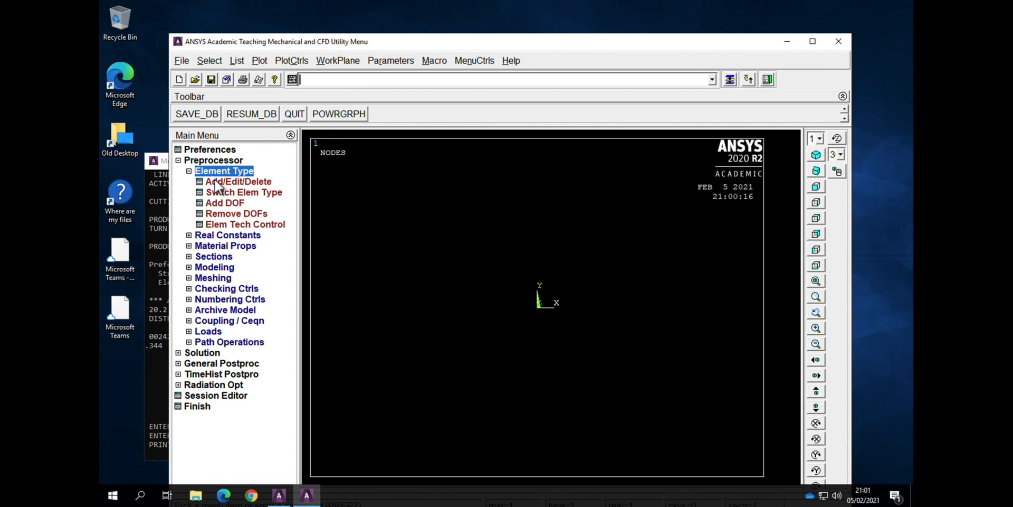
click(218, 184)
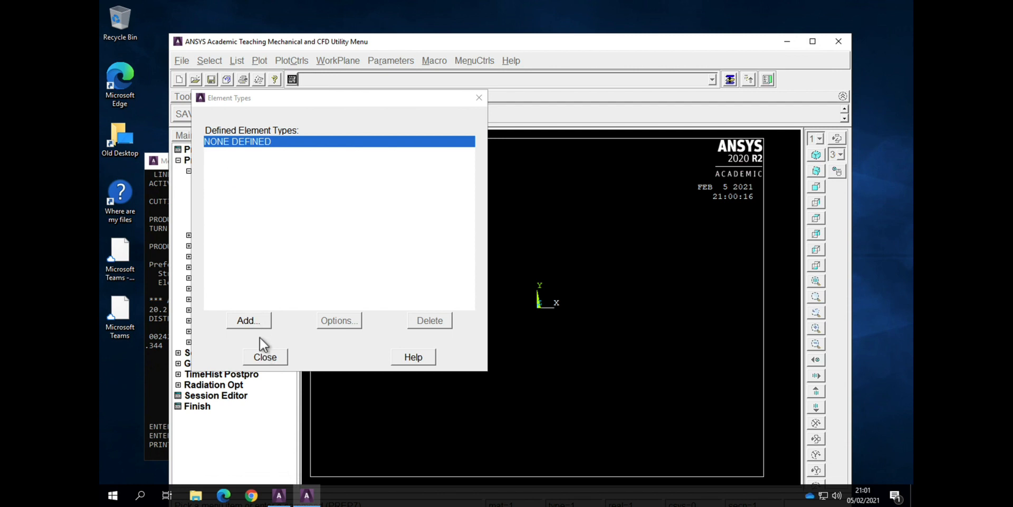
click(265, 356)
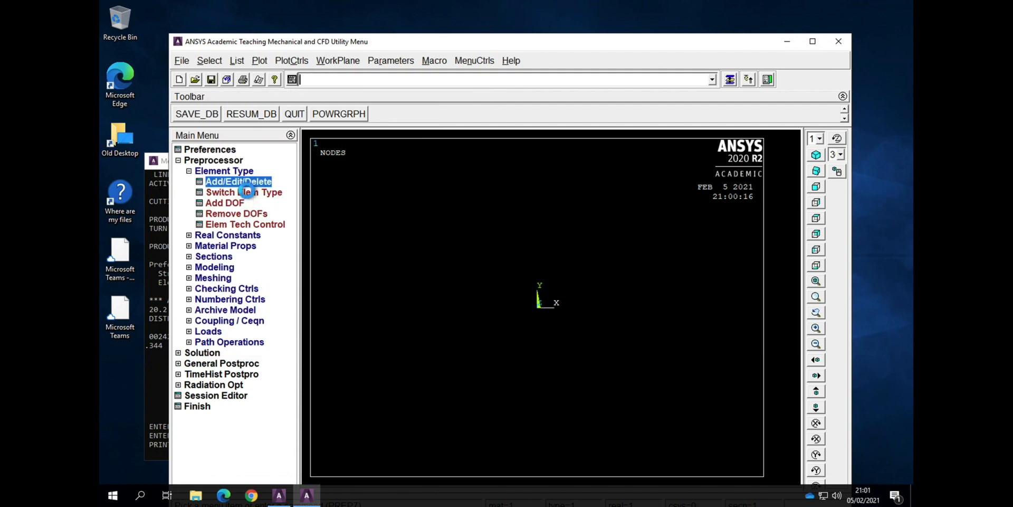
click(242, 184)
click(263, 325)
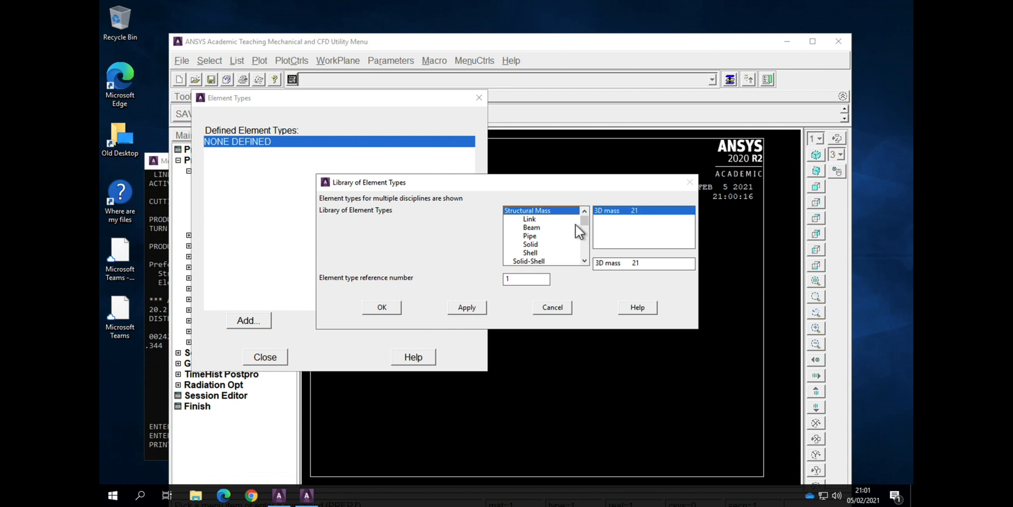
drag(584, 221, 588, 246)
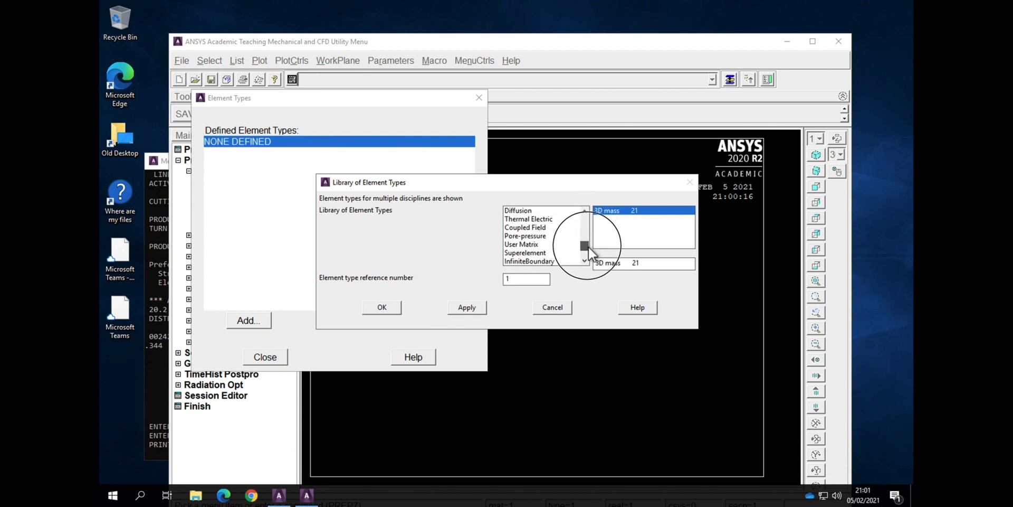
click(538, 228)
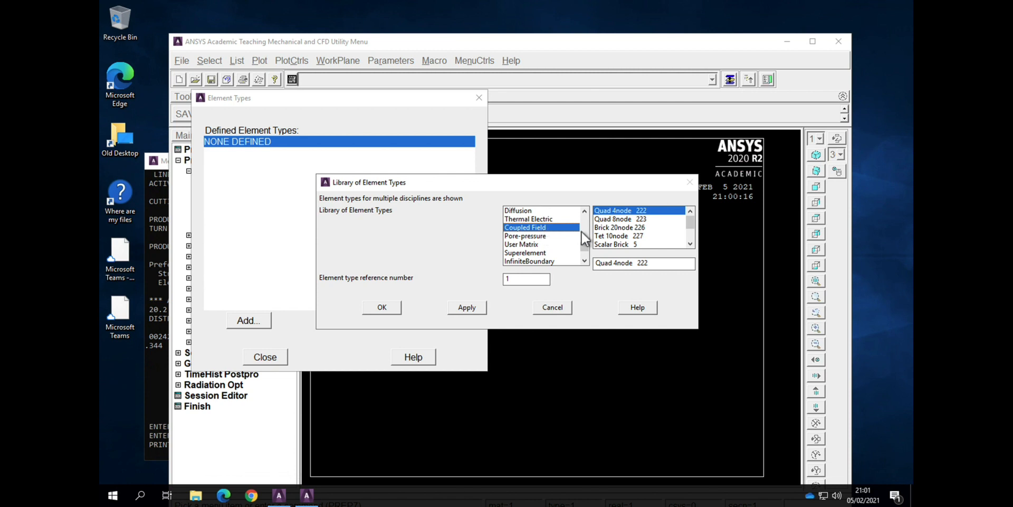
drag(690, 224, 695, 228)
click(628, 218)
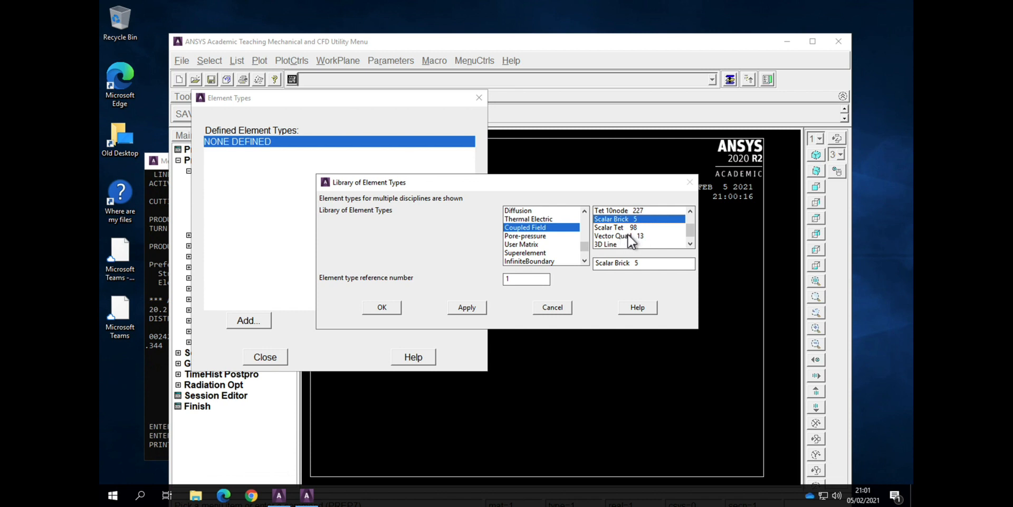
click(392, 311)
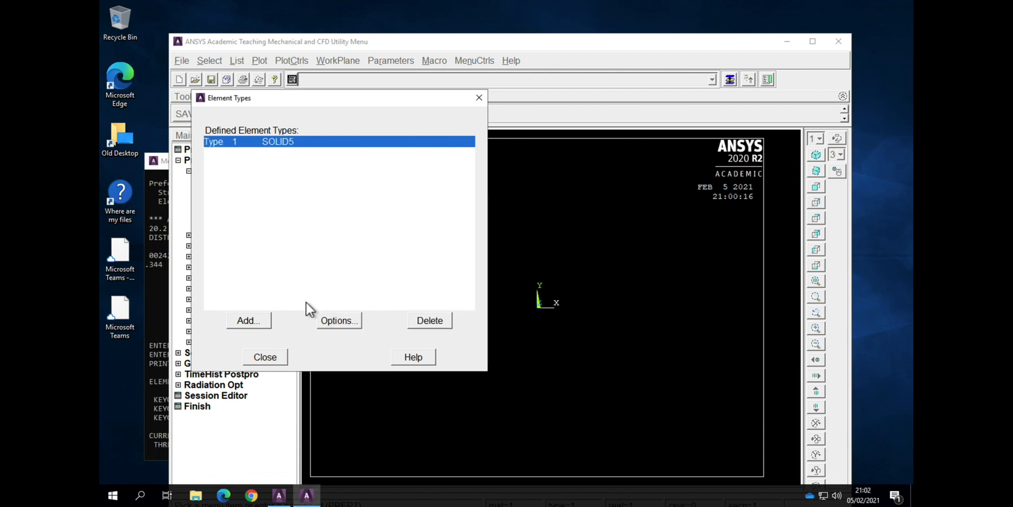
Step: Set the SOLID5 element's K1 degrees of freedom to U TEMP VOLT MAG and close the element type definitions
click(329, 317)
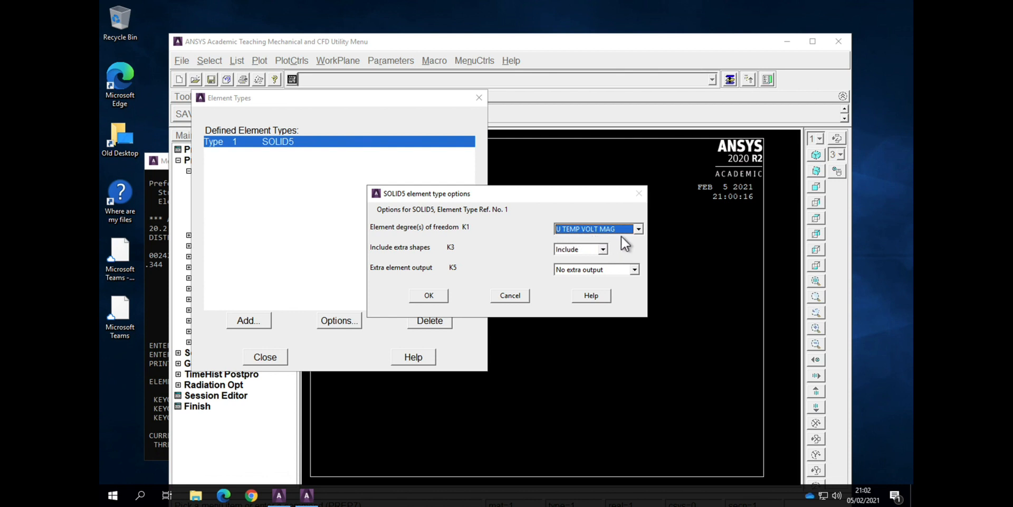
click(637, 229)
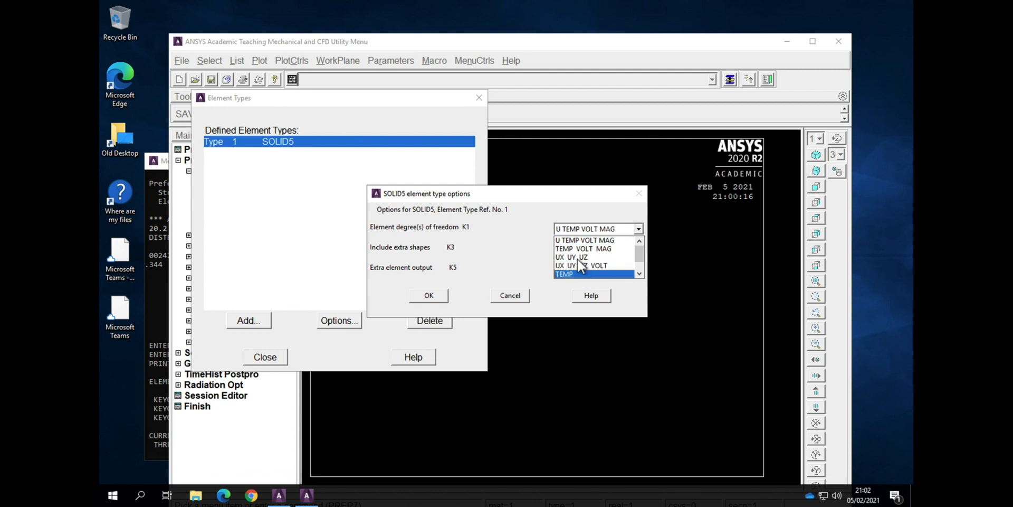
click(578, 241)
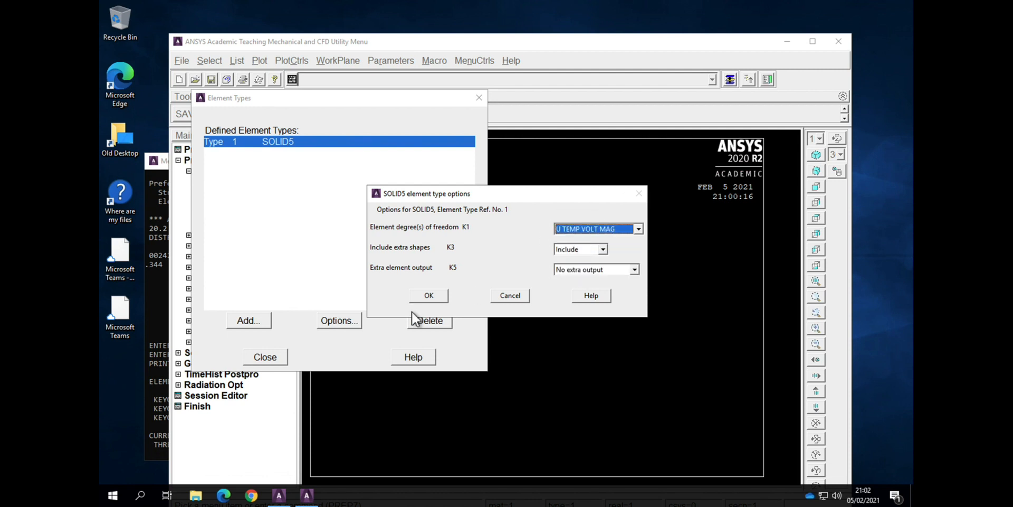
click(422, 296)
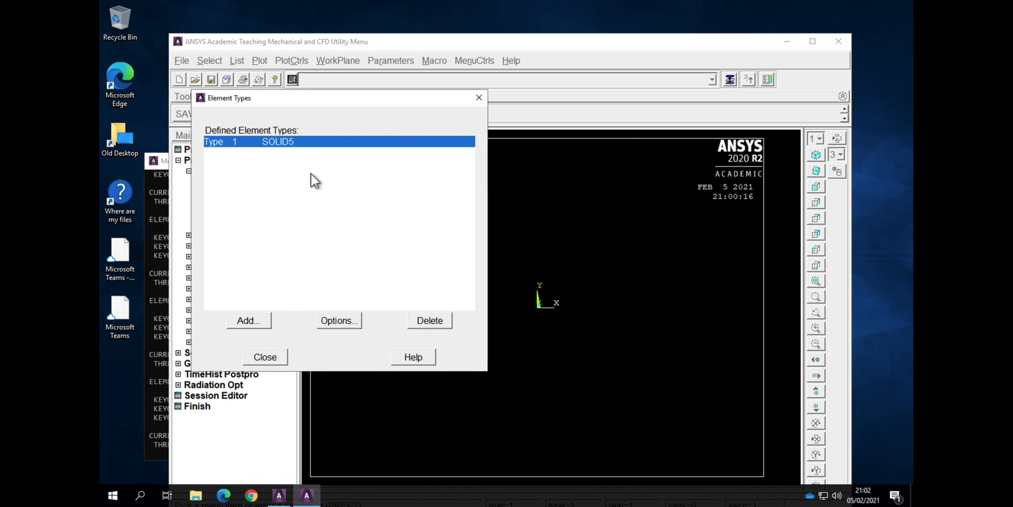
click(265, 357)
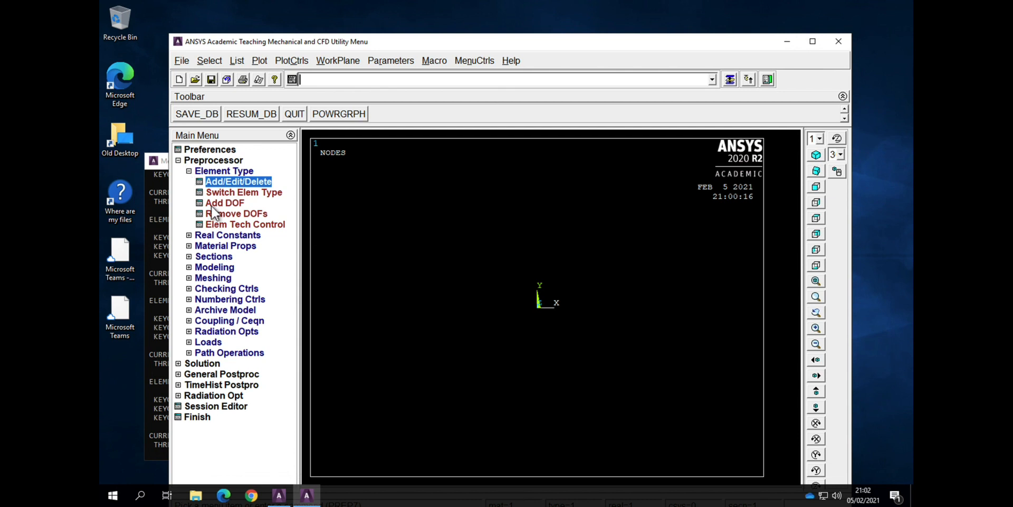
click(189, 171)
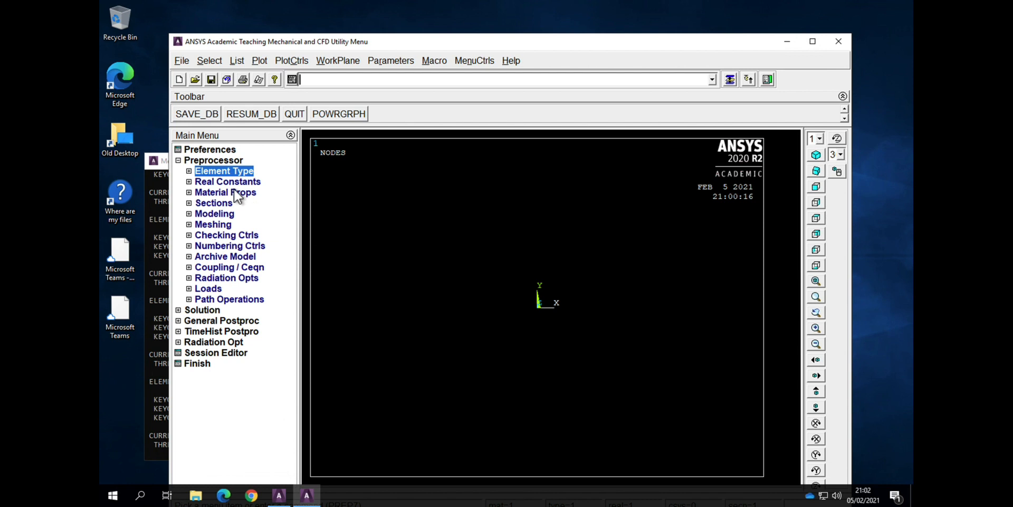
Step: Open the structural linear elastic anisotropic properties for Material Model Number 1 and move the property window higher
click(190, 194)
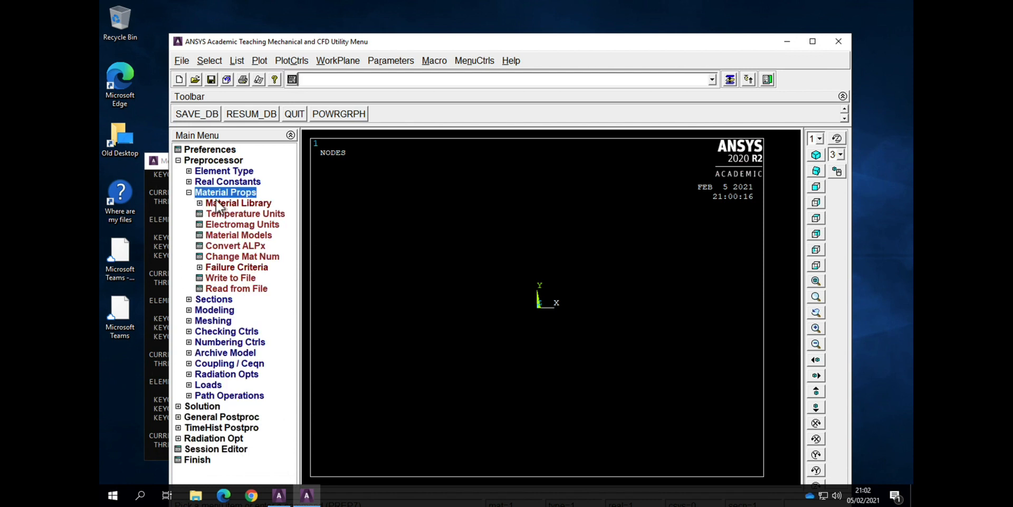
click(217, 237)
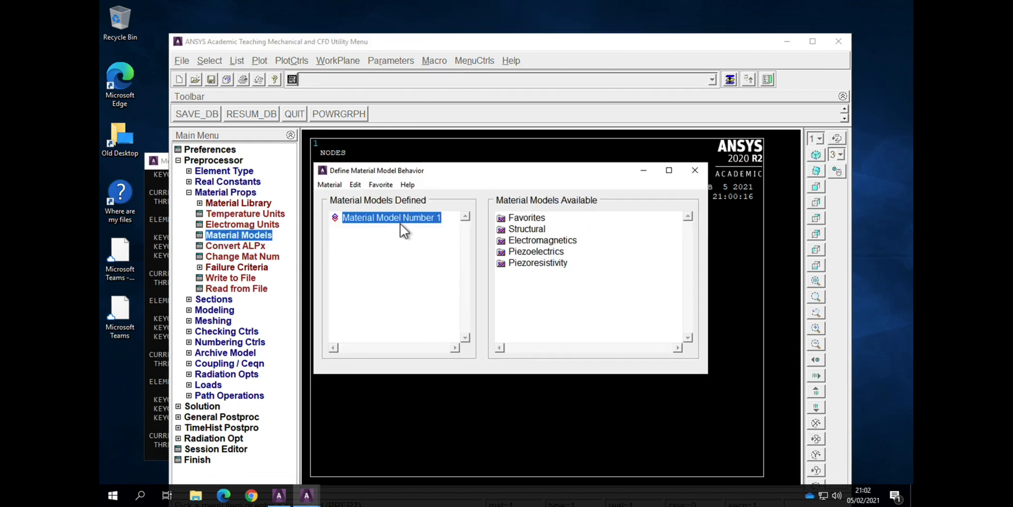
double_click(508, 233)
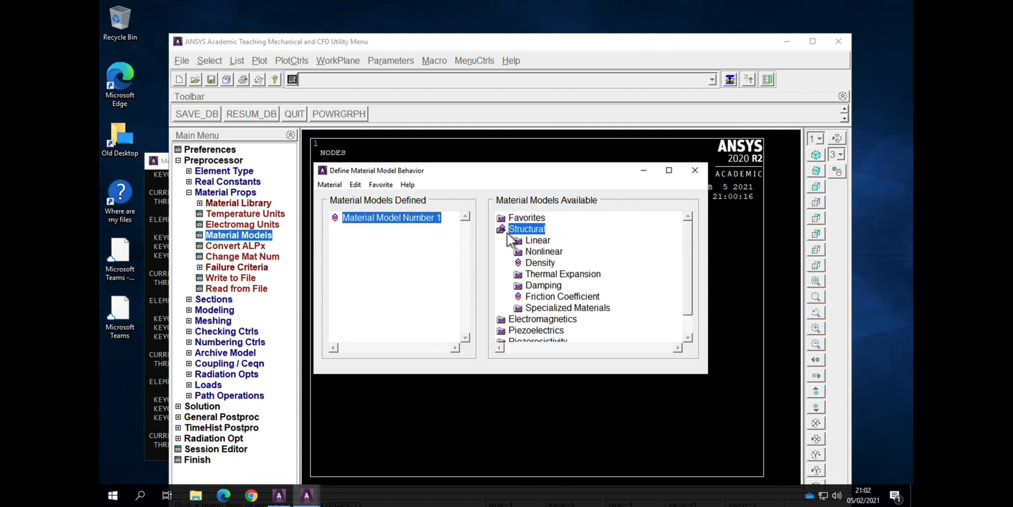
double_click(538, 242)
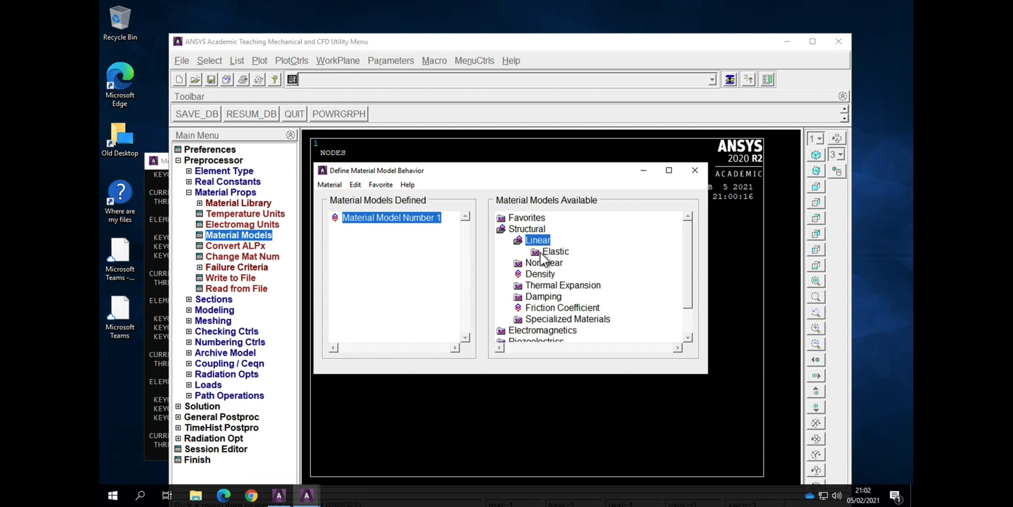
double_click(549, 252)
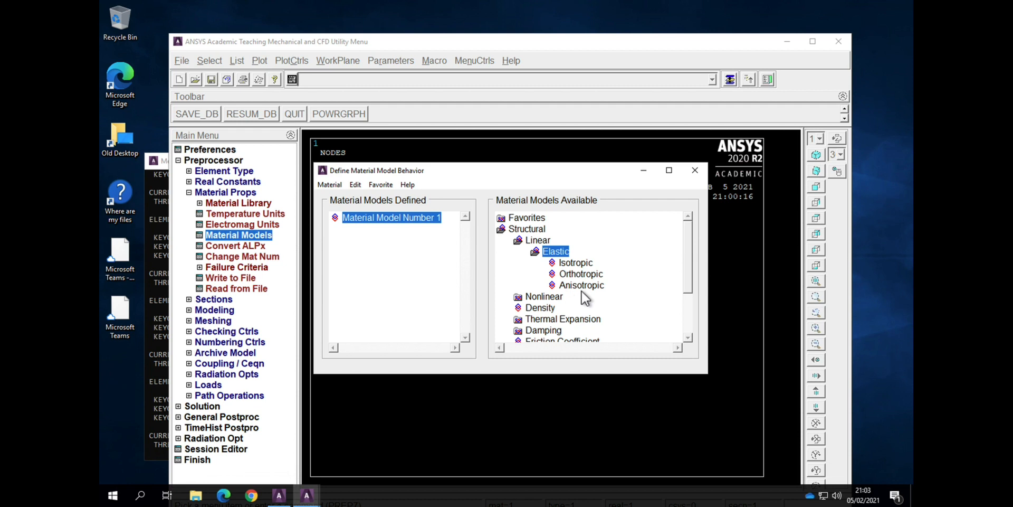
double_click(579, 288)
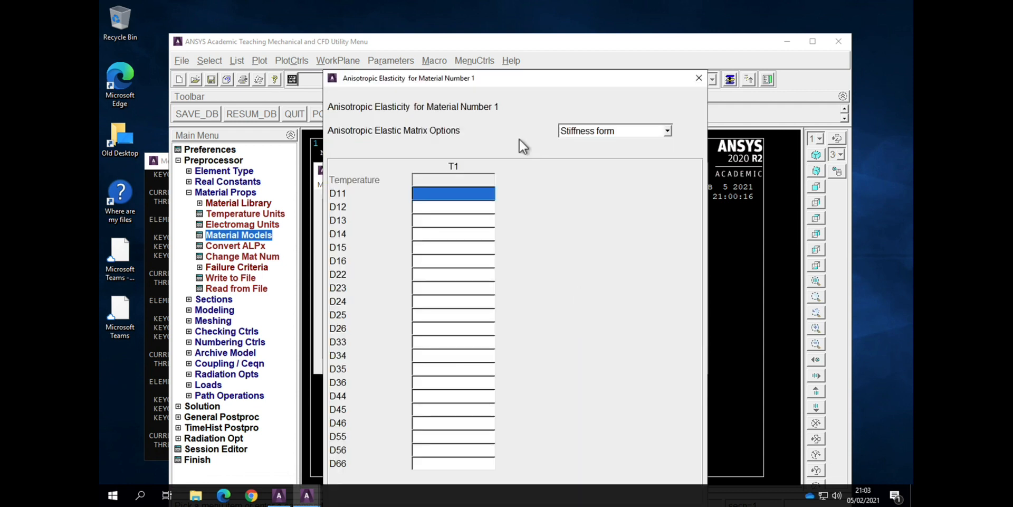
drag(530, 80, 538, 50)
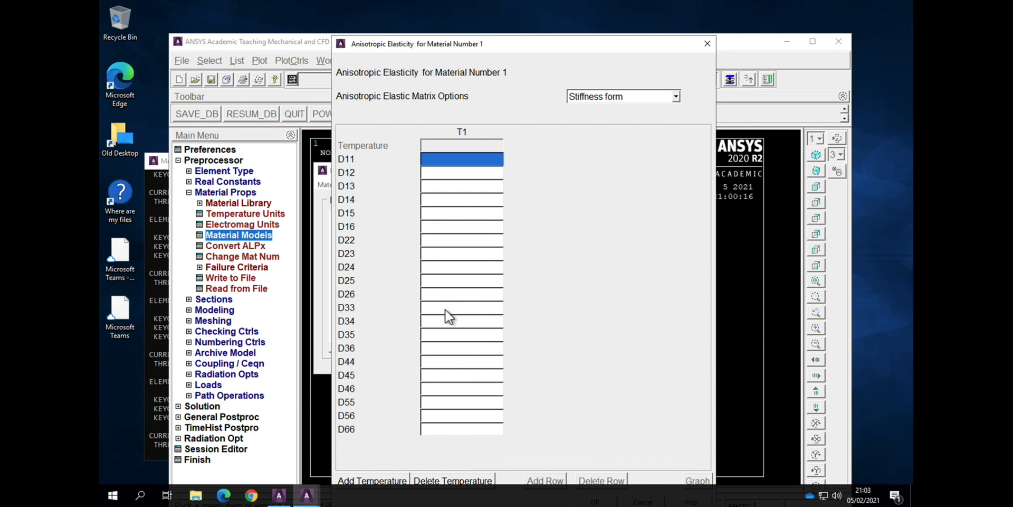
key(ctrl+Up)
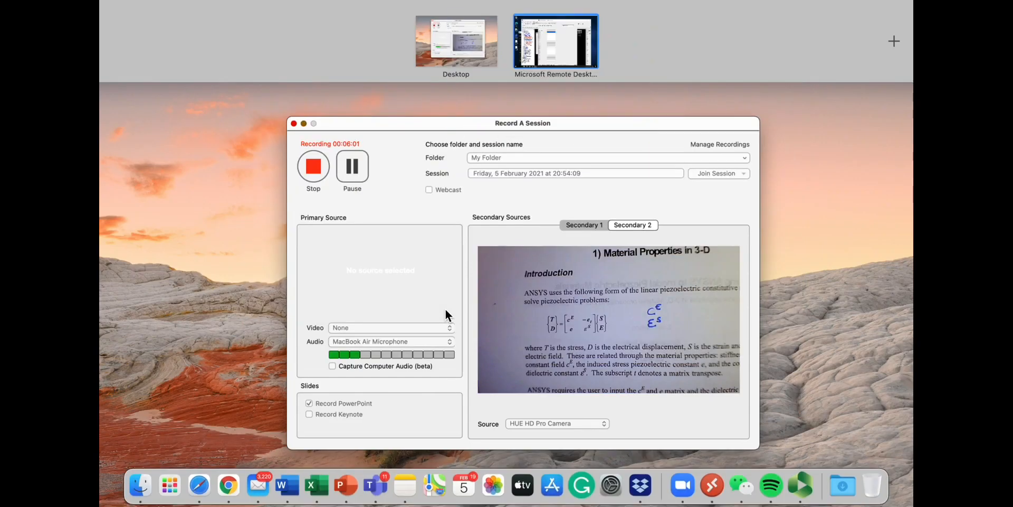
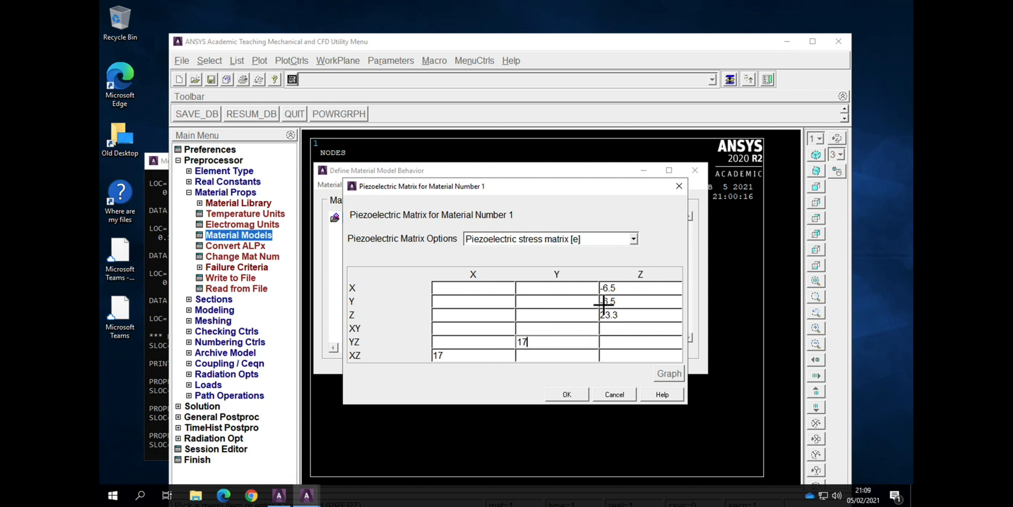
Step: Accept the piezoelectric stress matrix [e] for Material Model Number 1 and close the material model definitions
click(576, 400)
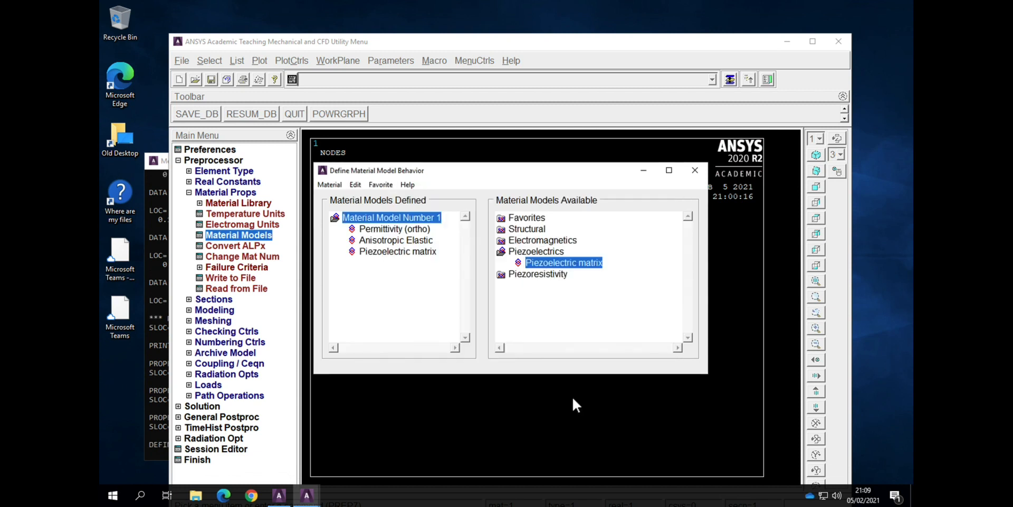
double_click(502, 256)
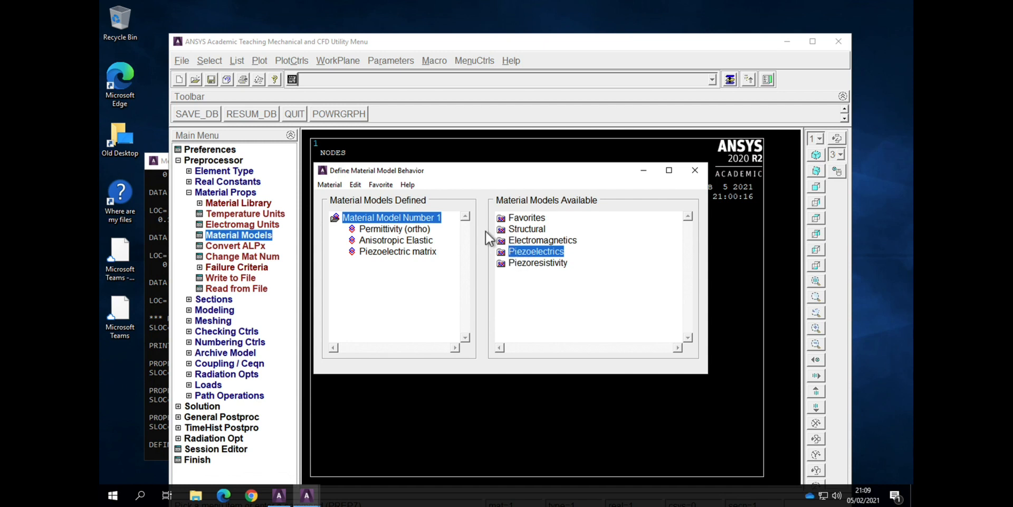
click(695, 170)
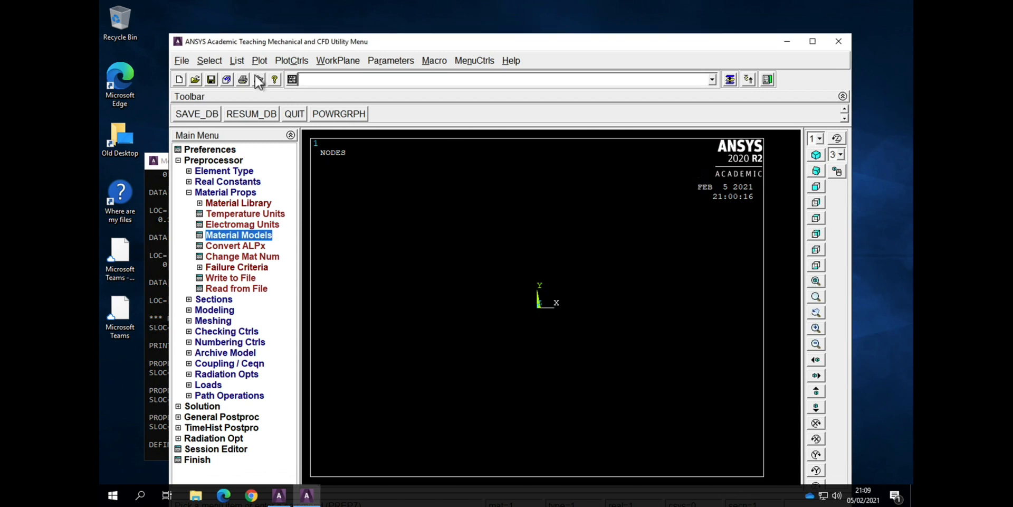
Step: Save the database under the current job name, and save a copy on the myfiles network drive as PZT5H2021_bath
click(186, 59)
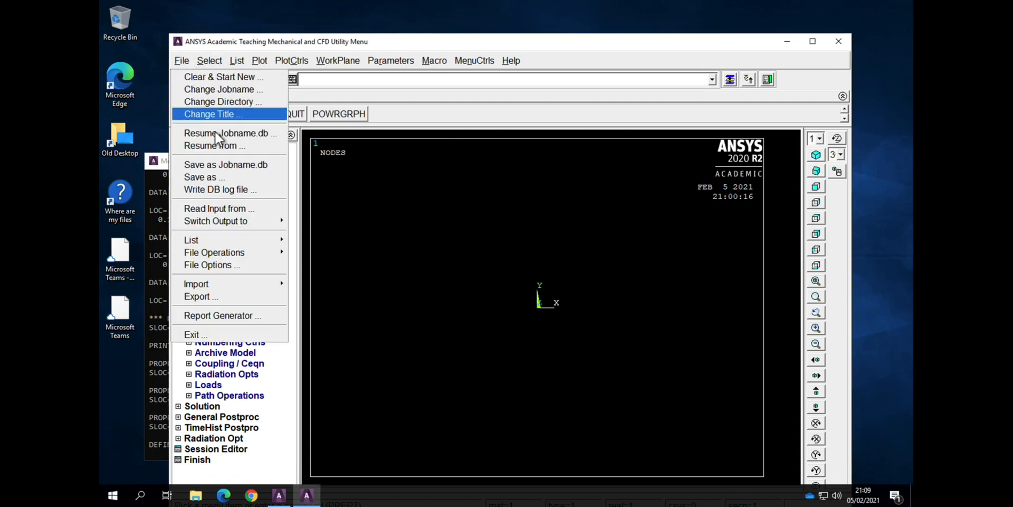
click(223, 168)
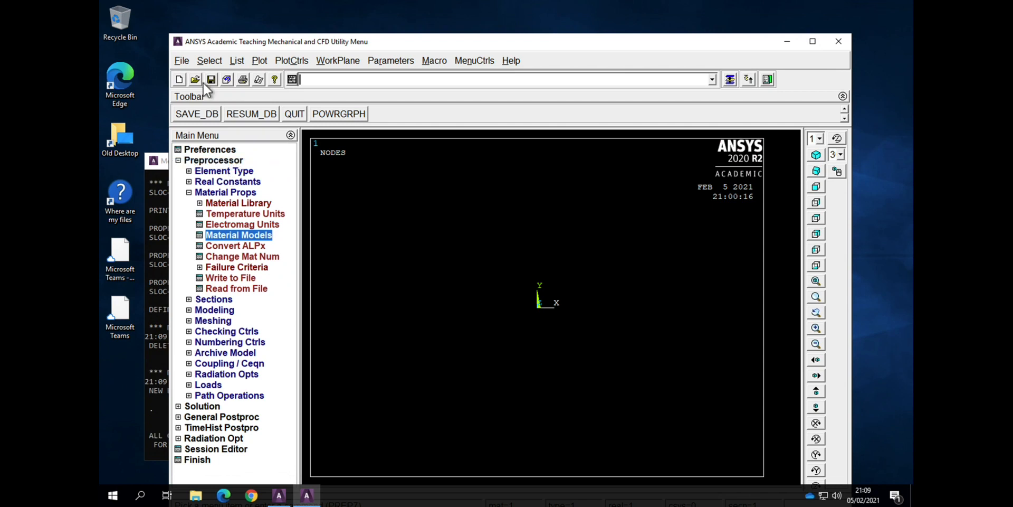
click(186, 61)
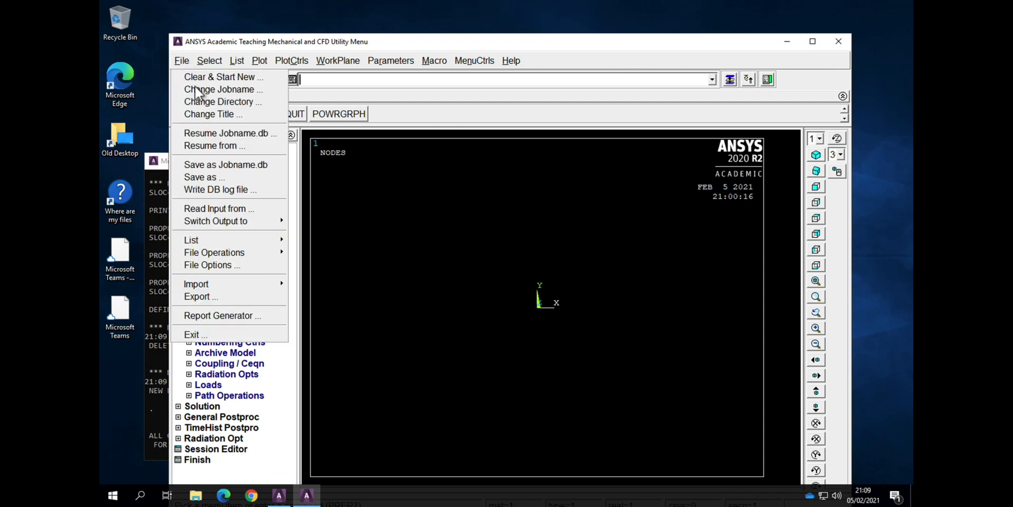
click(219, 175)
click(211, 110)
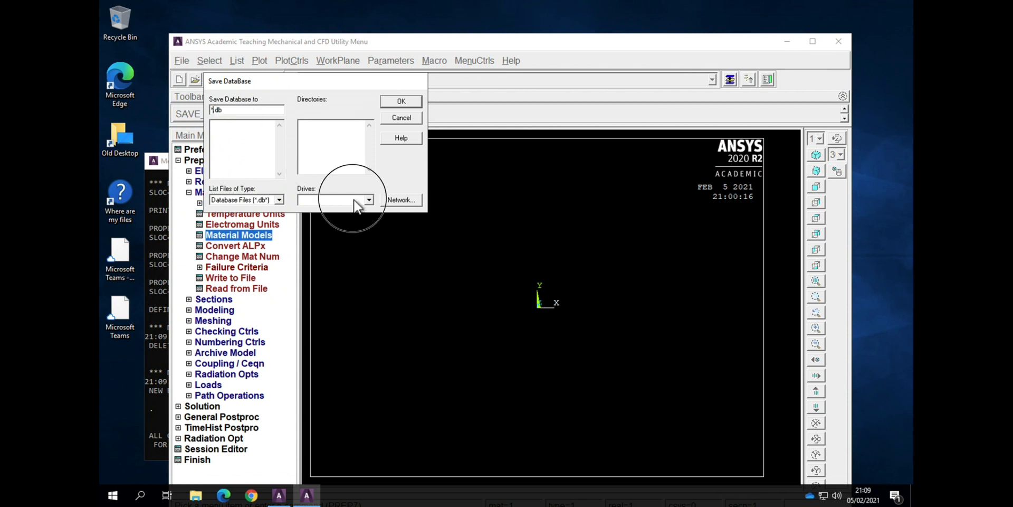
click(354, 200)
click(351, 213)
click(230, 111)
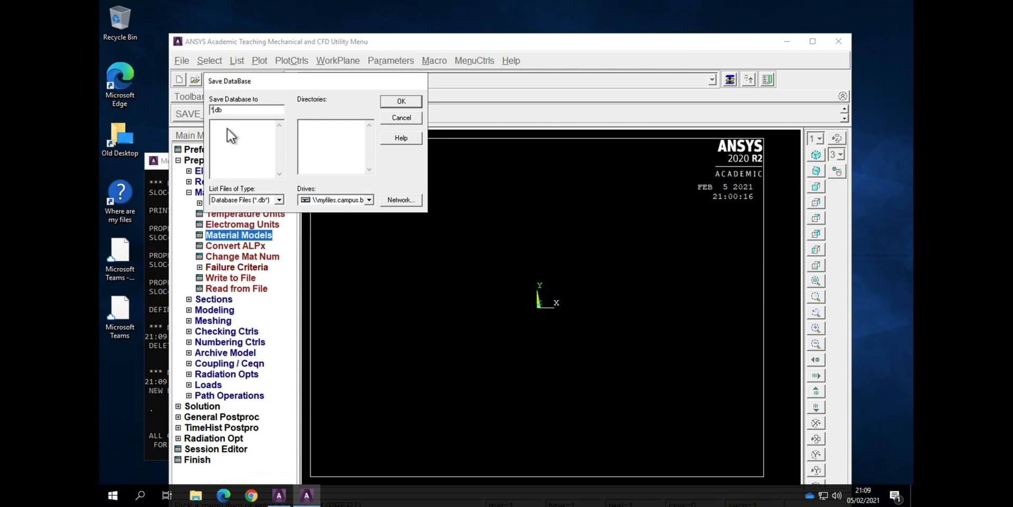
text(PZT%)
key(BackSpace)
text(5H2021b)
key(BackSpace)
text(_bath)
key(Return)
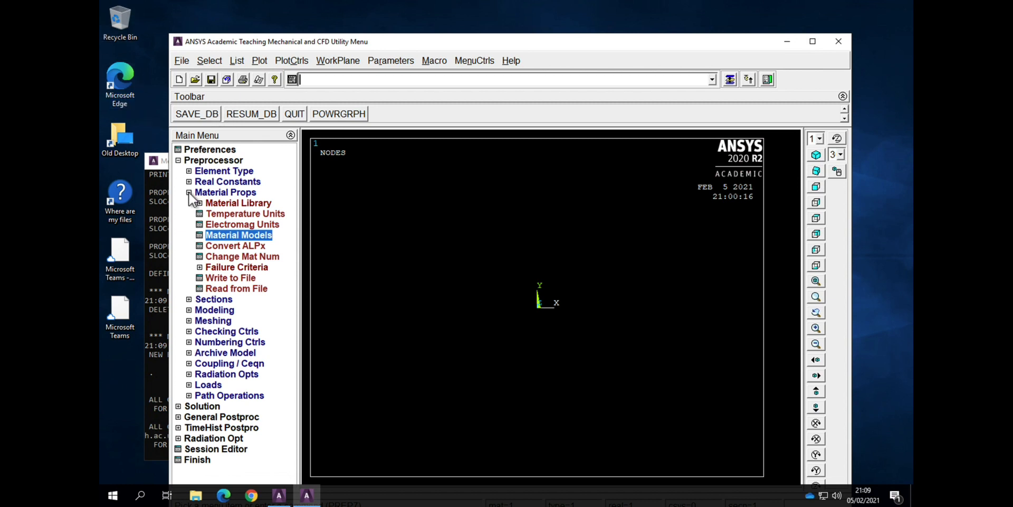
Step: Create a block volume by dimensions with the X, Y and Z coordinates each running from 0 to 1
click(178, 161)
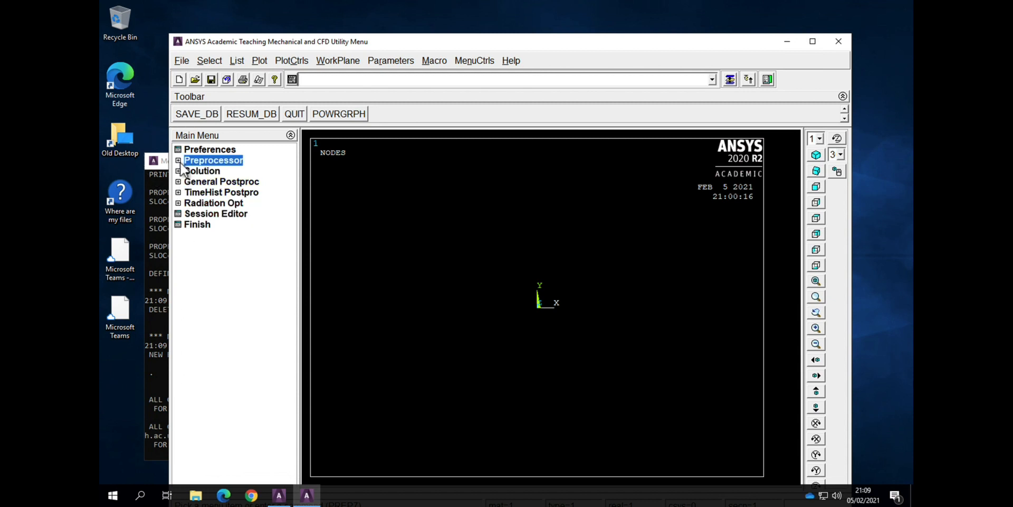
click(179, 161)
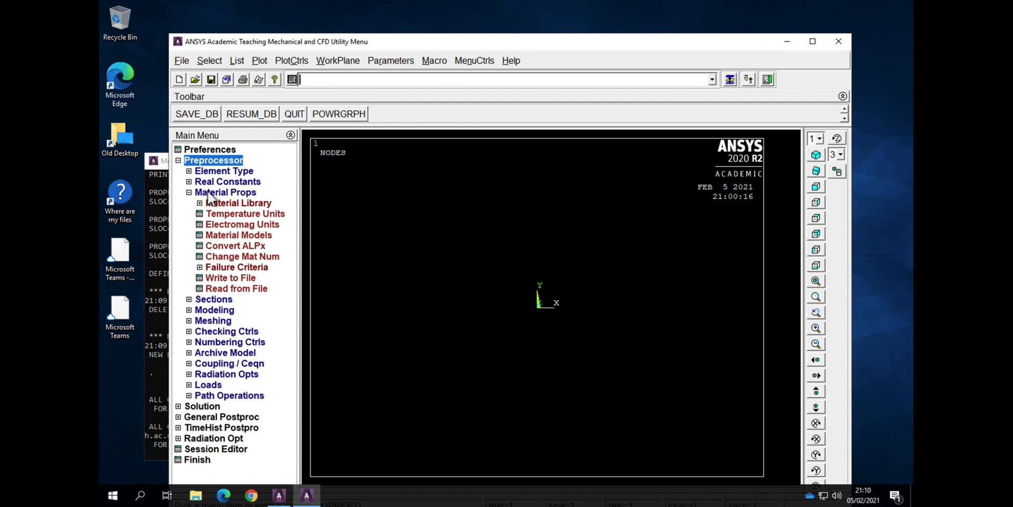
click(189, 192)
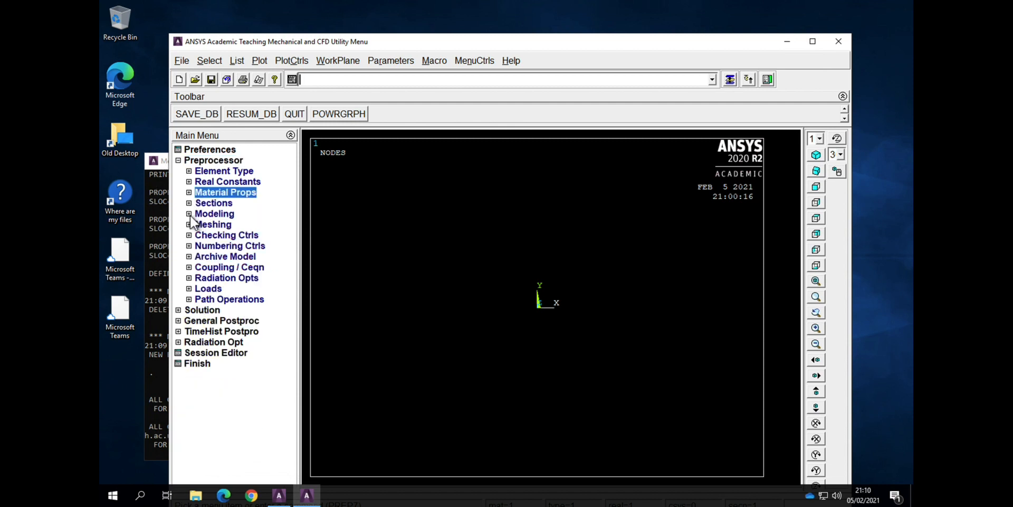
click(189, 214)
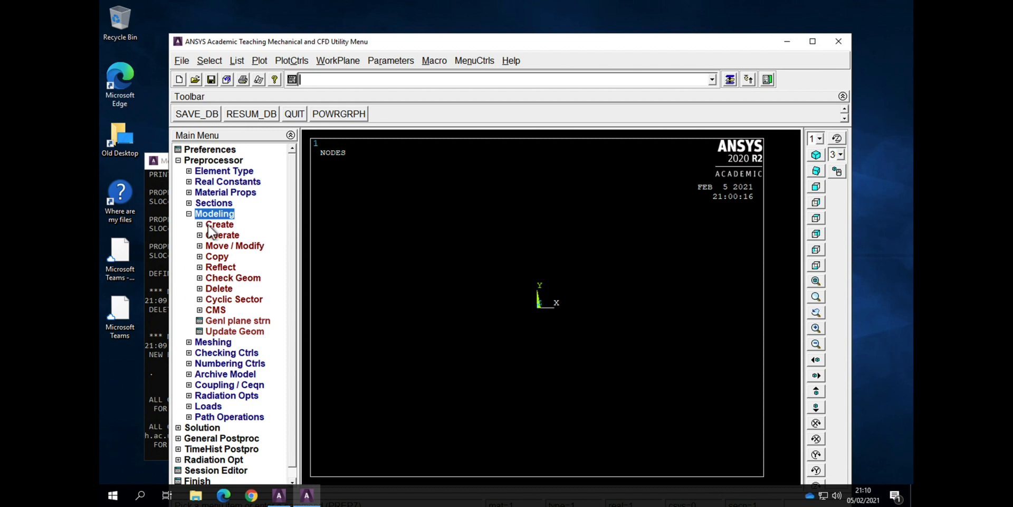
click(214, 225)
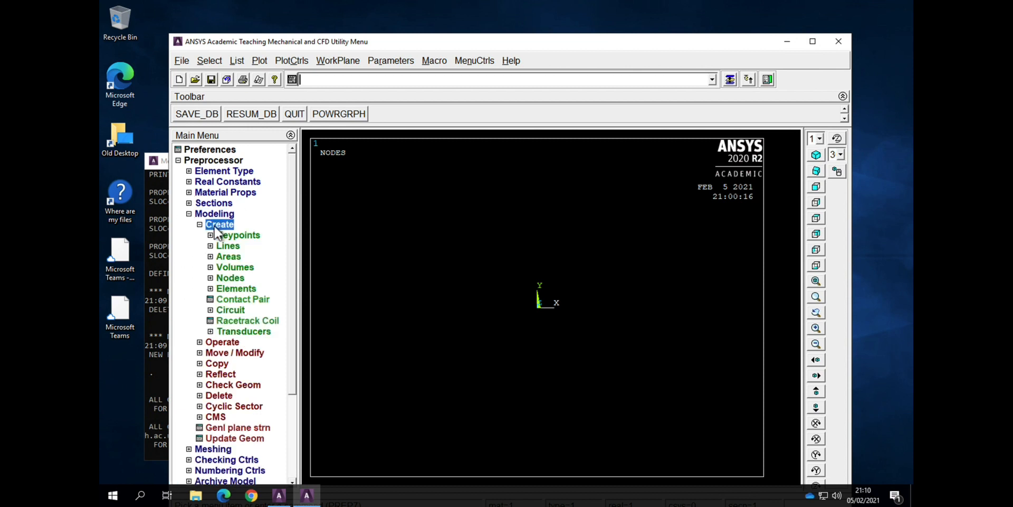
click(234, 268)
click(243, 290)
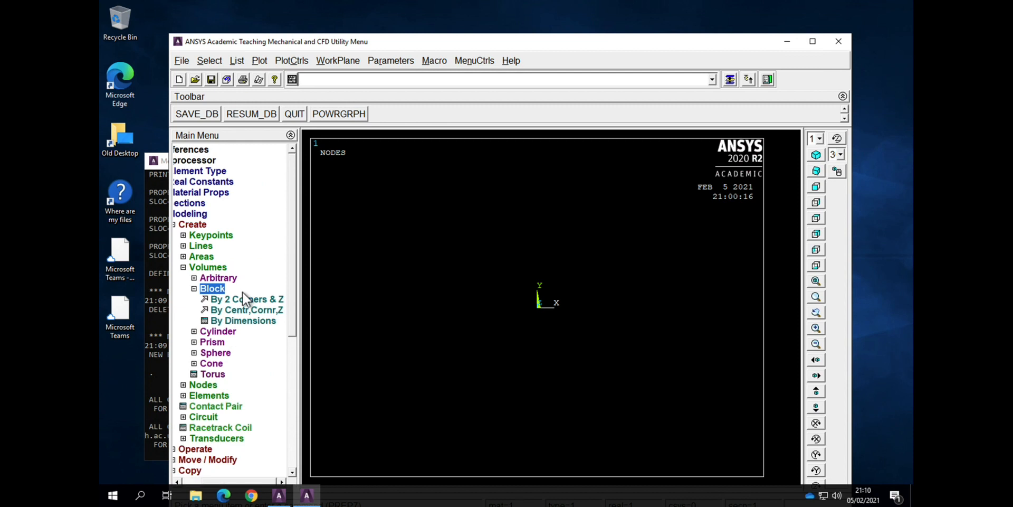
click(255, 321)
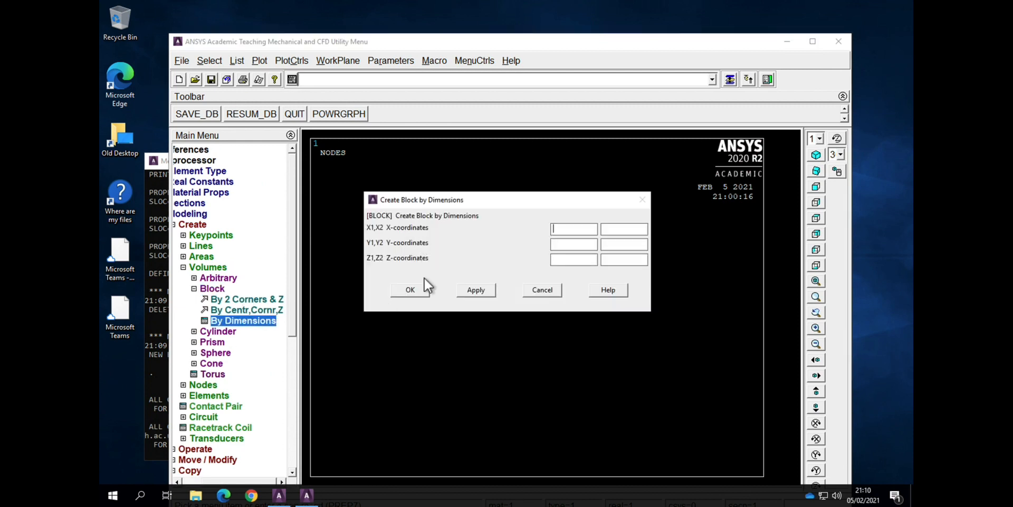
text(0)
text(0)
text(0)
text(1)
click(619, 246)
text(1)
click(621, 264)
text(1)
click(428, 288)
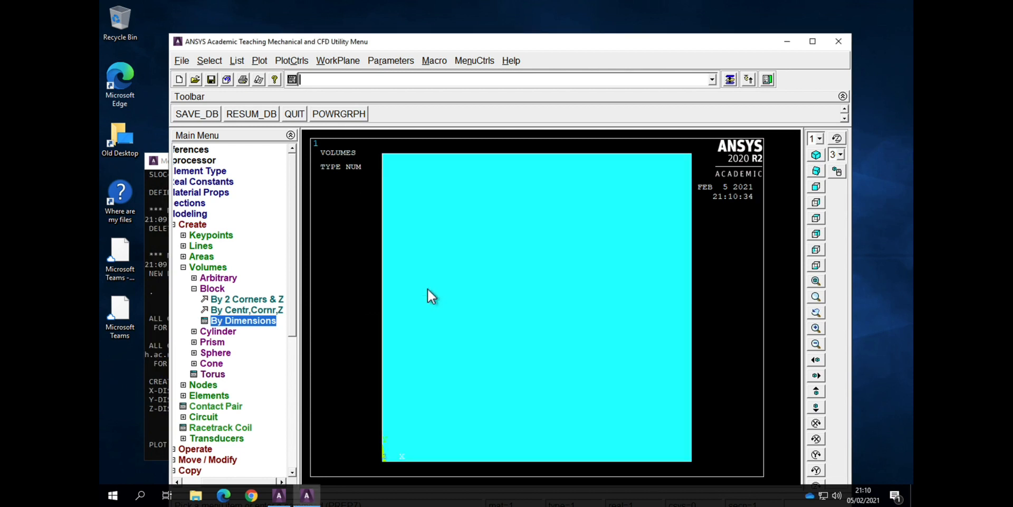
click(816, 155)
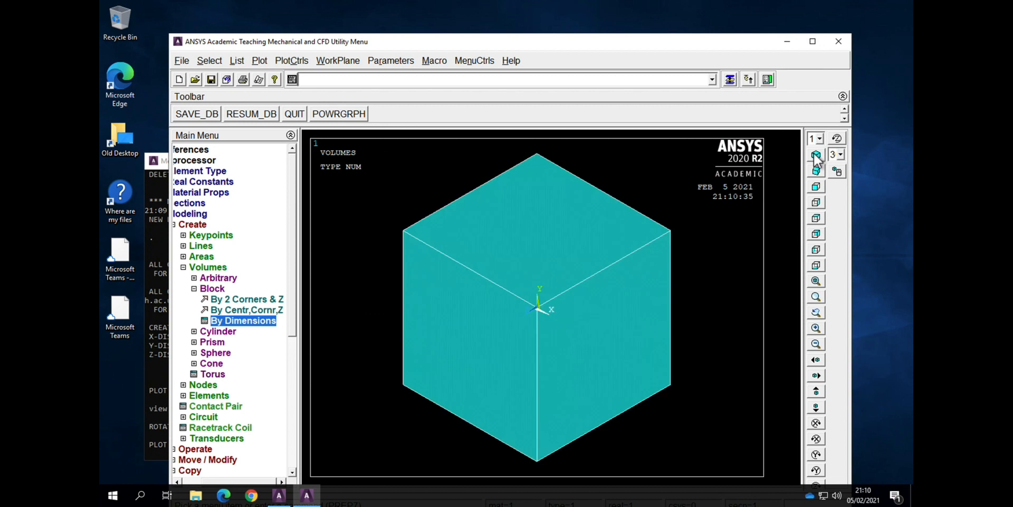
click(838, 172)
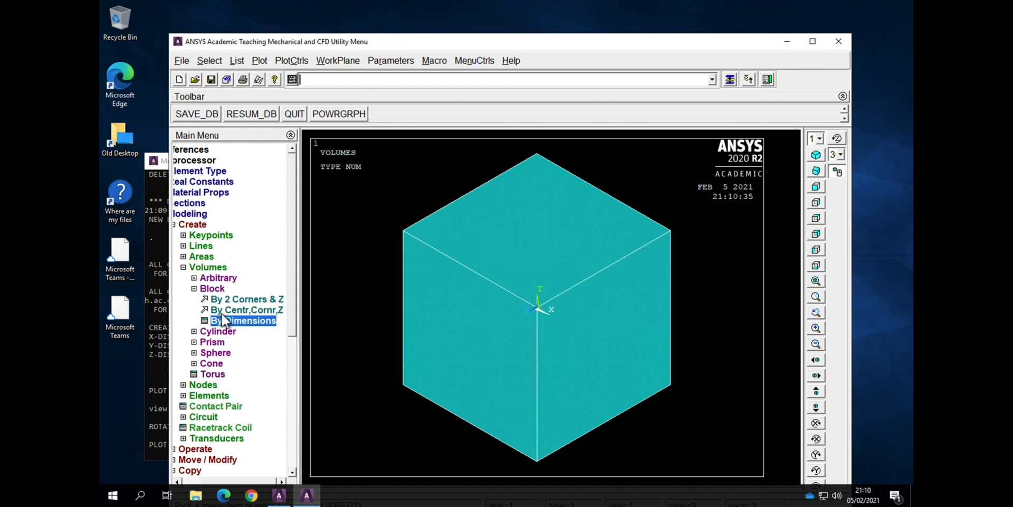
Step: Mesh all volumes with the MeshTool, using Smart Size level 6 and the free Tet shape
click(202, 482)
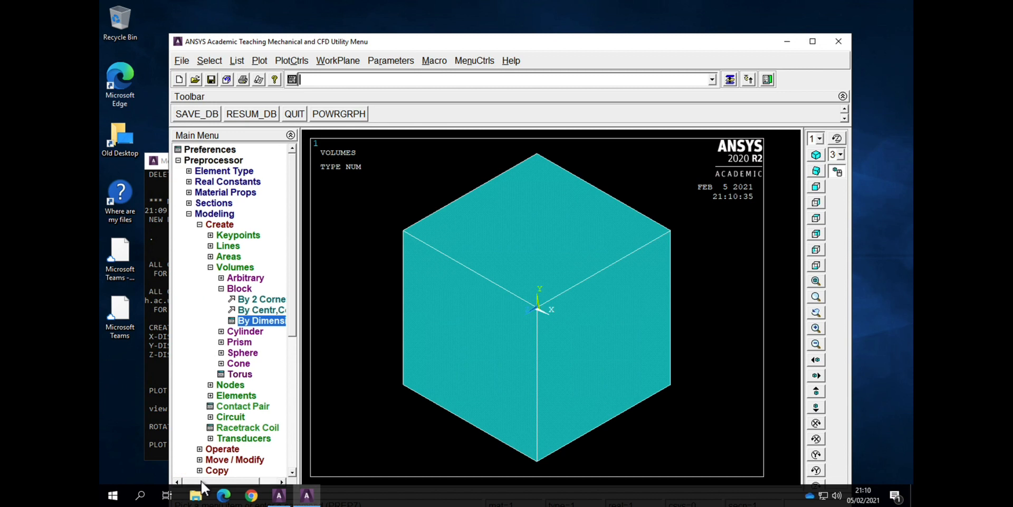
click(200, 224)
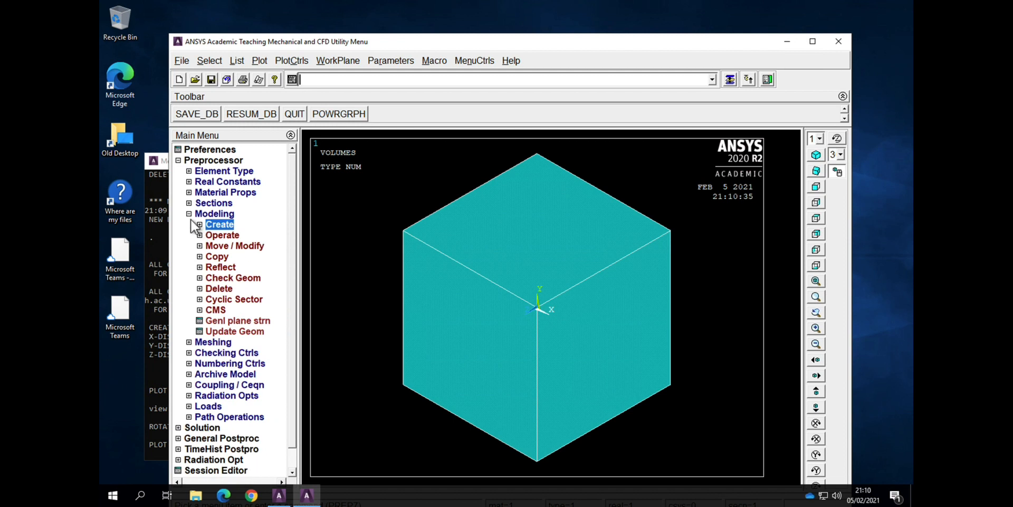
click(189, 215)
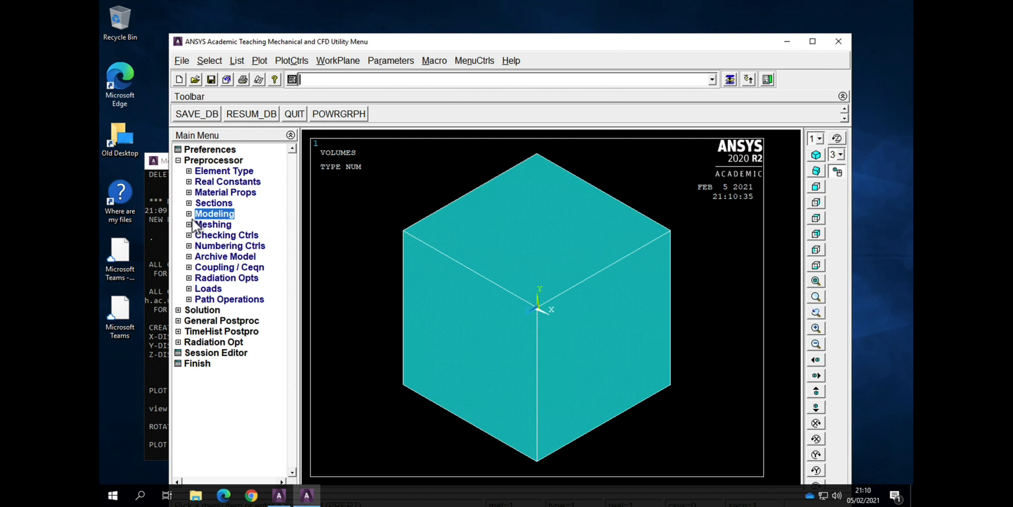
click(190, 226)
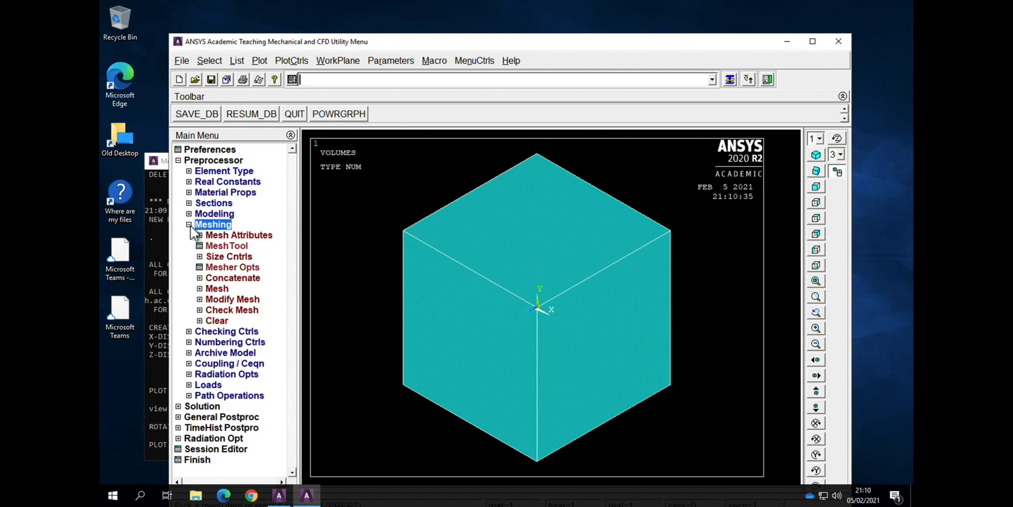
click(211, 246)
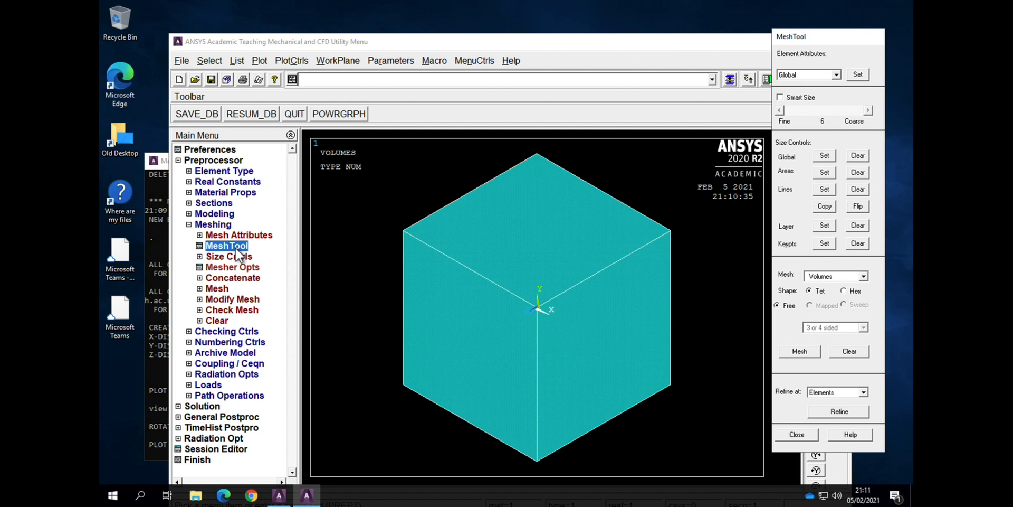
click(780, 98)
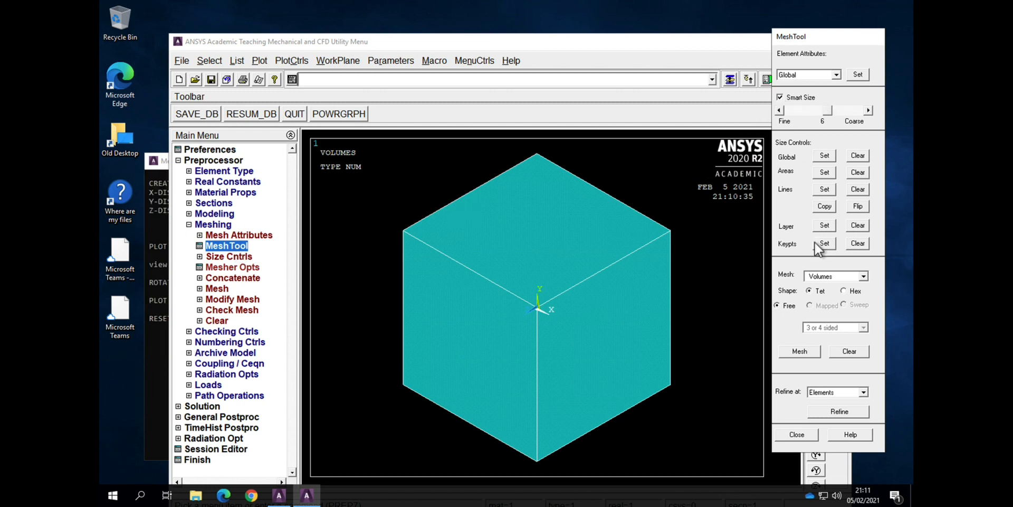
click(800, 351)
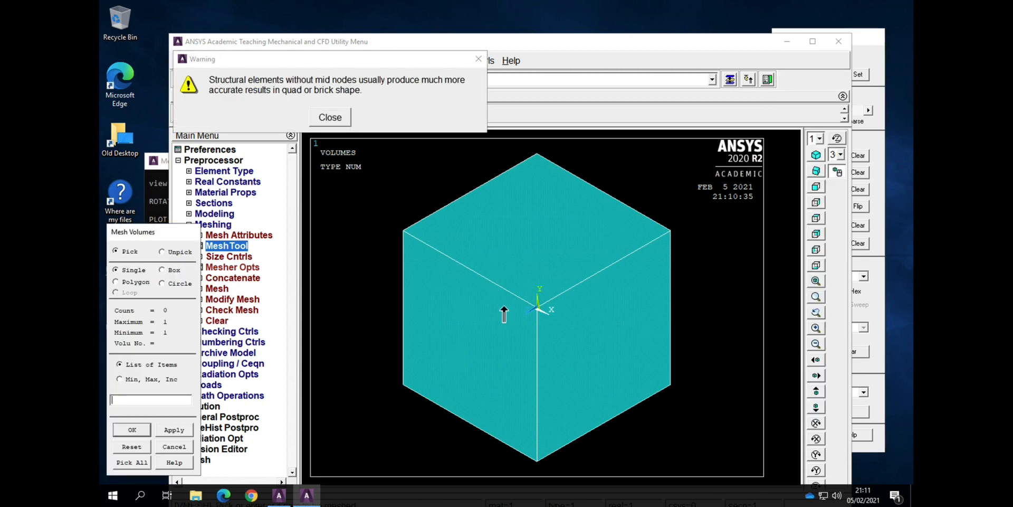
click(330, 118)
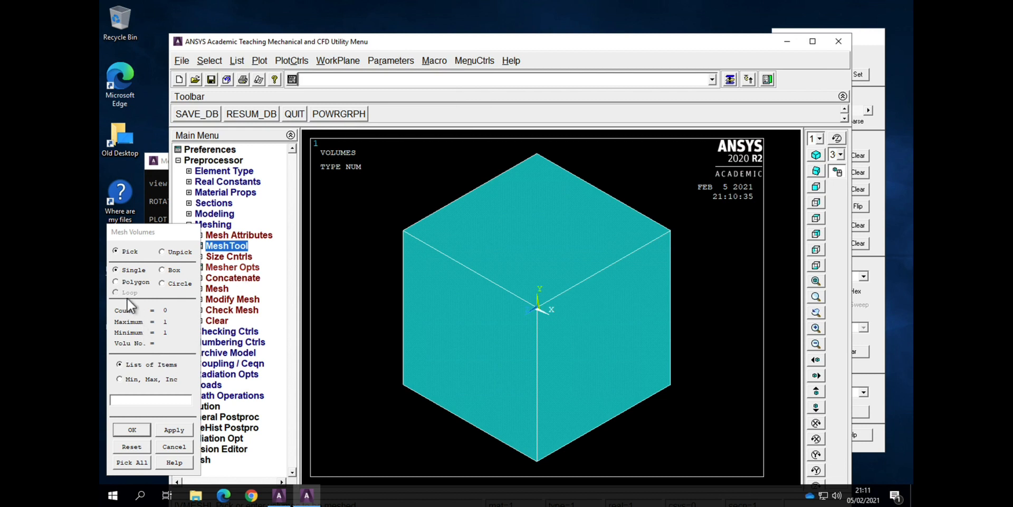
click(133, 462)
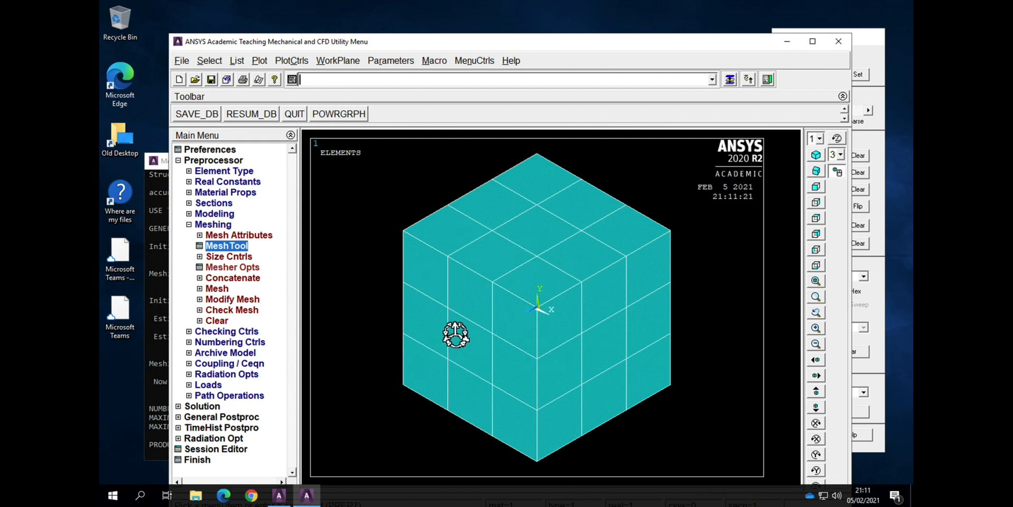
click(189, 225)
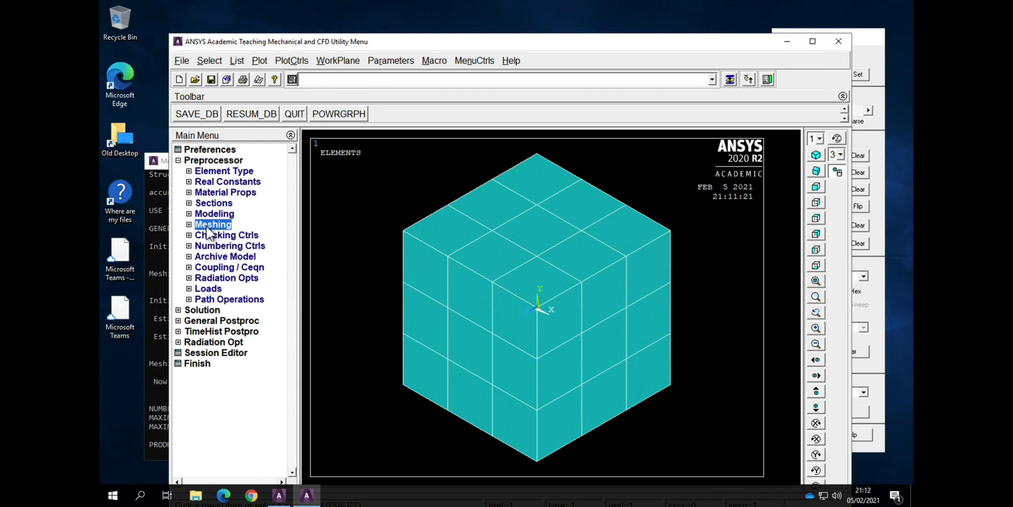
Step: Plot the nodes of the meshed block in the bottom view and move the main window slightly higher
click(814, 240)
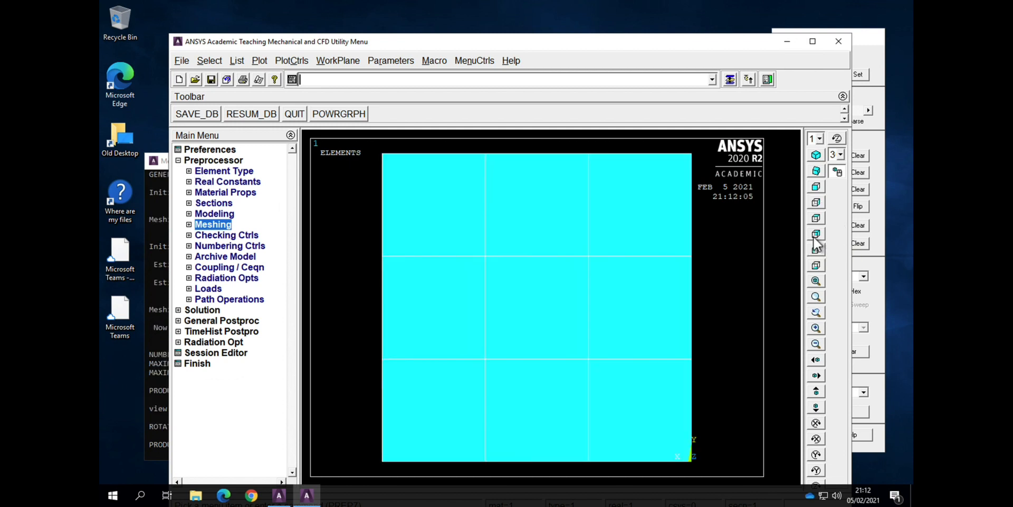
click(817, 251)
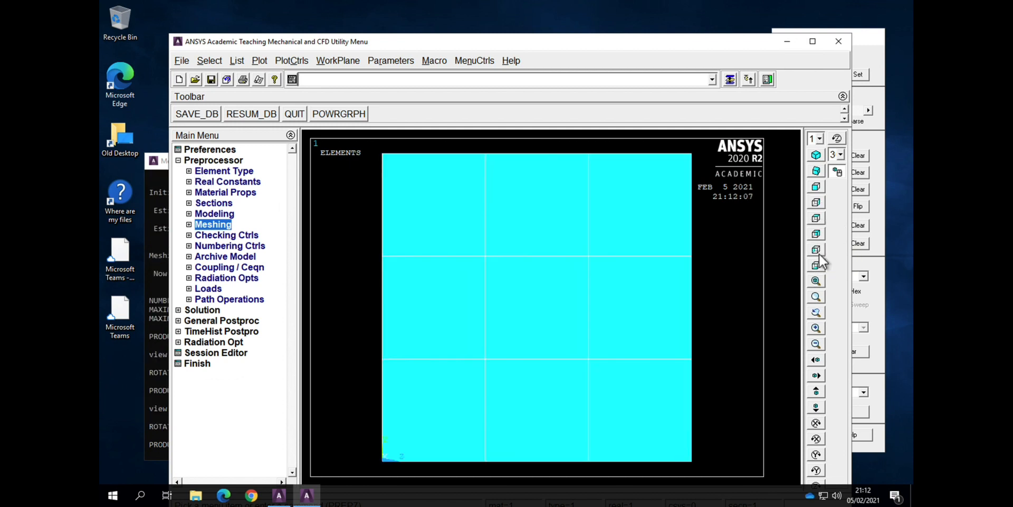
click(814, 267)
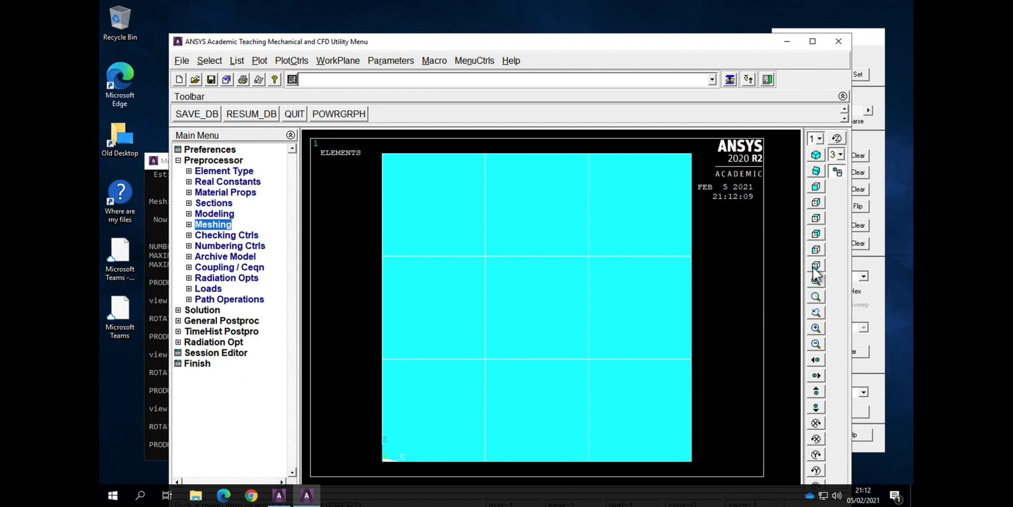
click(258, 61)
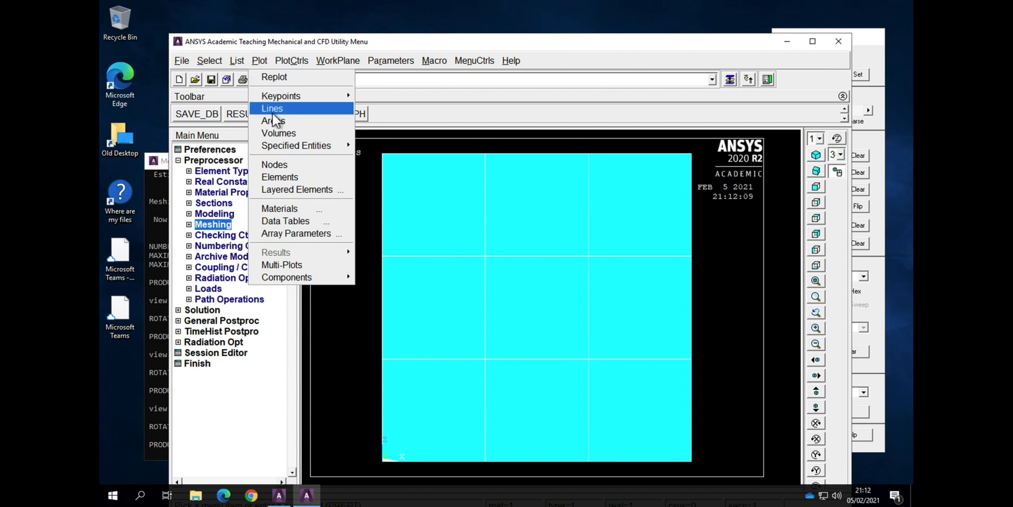
click(288, 165)
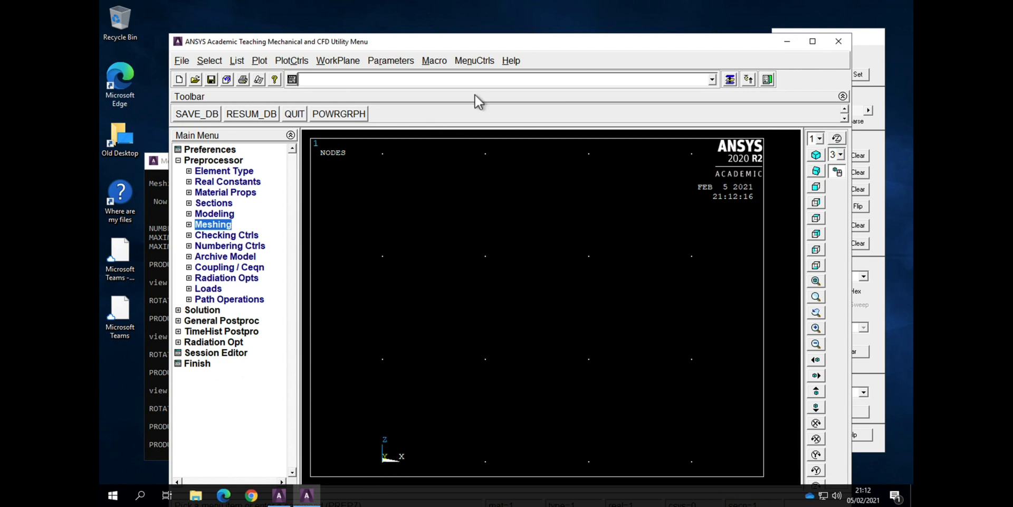
drag(556, 42, 557, 33)
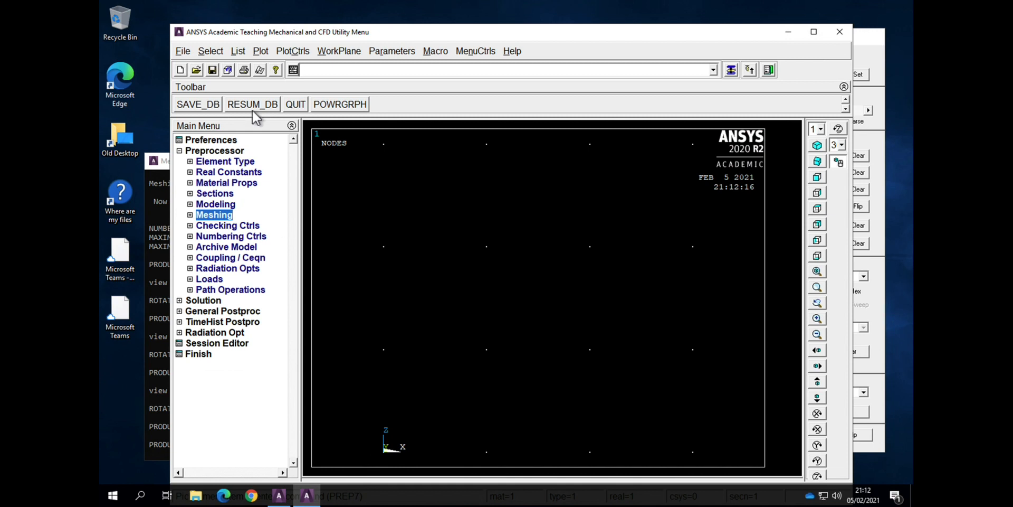
Step: Select only the nodes on the block's Z = 1 face with a box pick from the full set, and replot them
click(212, 52)
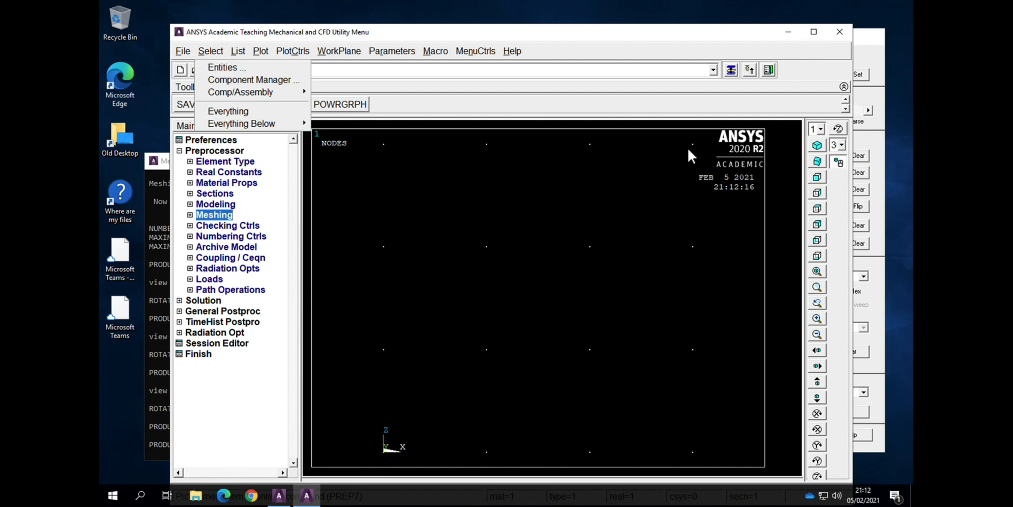
click(241, 69)
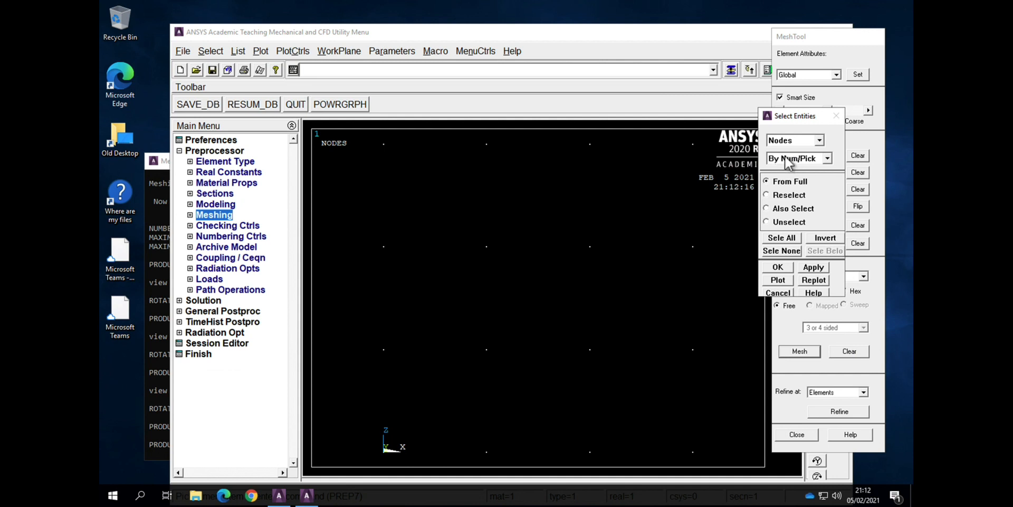
click(789, 270)
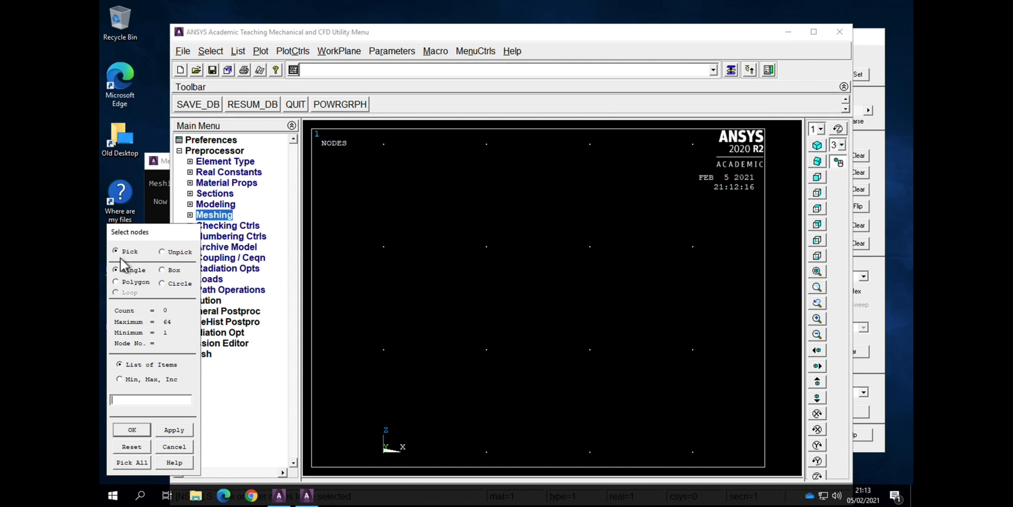
click(163, 270)
drag(369, 137, 713, 161)
click(123, 432)
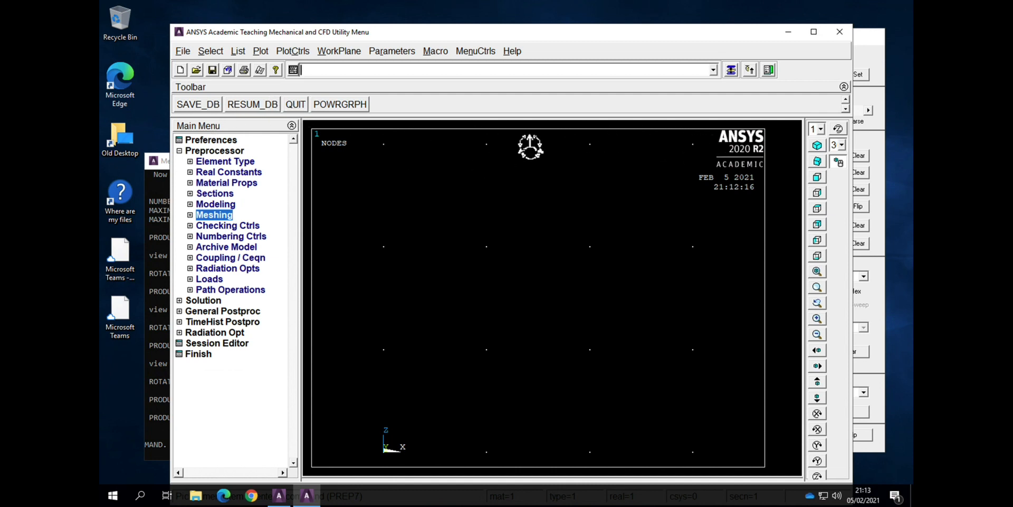
click(267, 54)
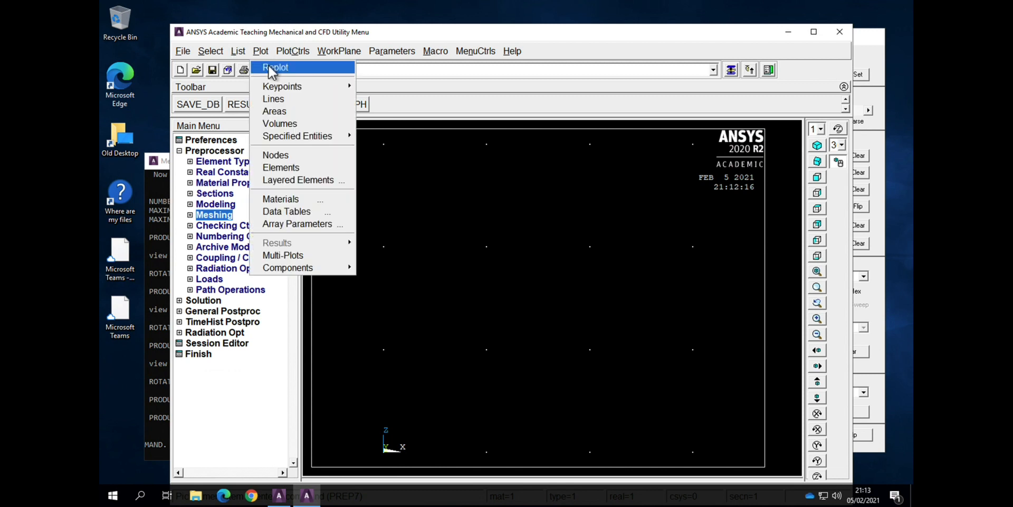
click(269, 67)
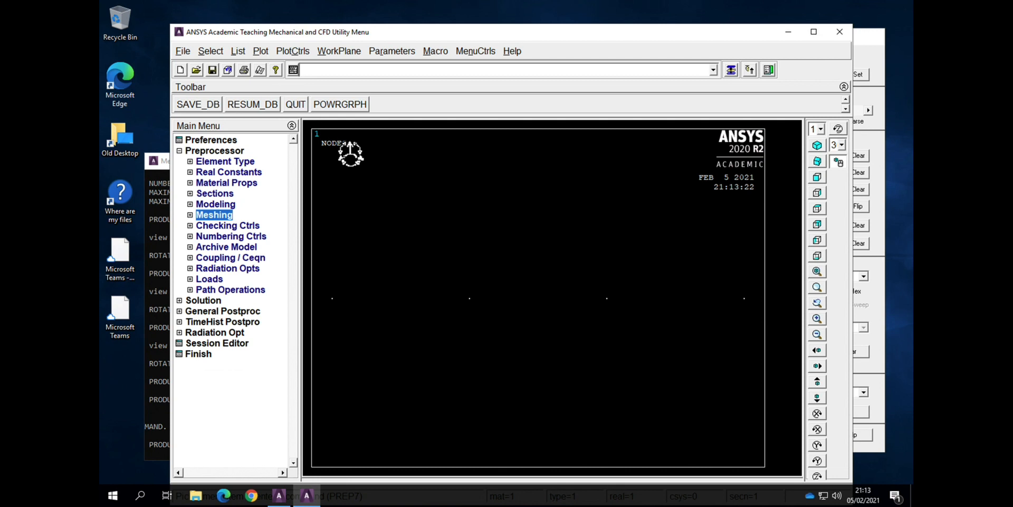
Step: Couple the voltage degree of freedom of all selected nodes as set 1 with CP,1,VOLT,ALL, and replot
text(CP,1,VOLT,ALL)
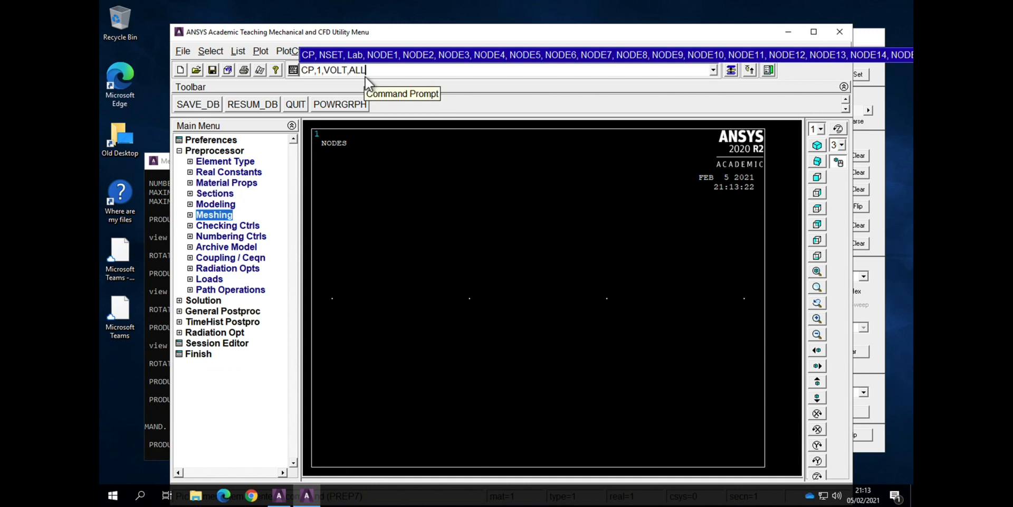
key(Return)
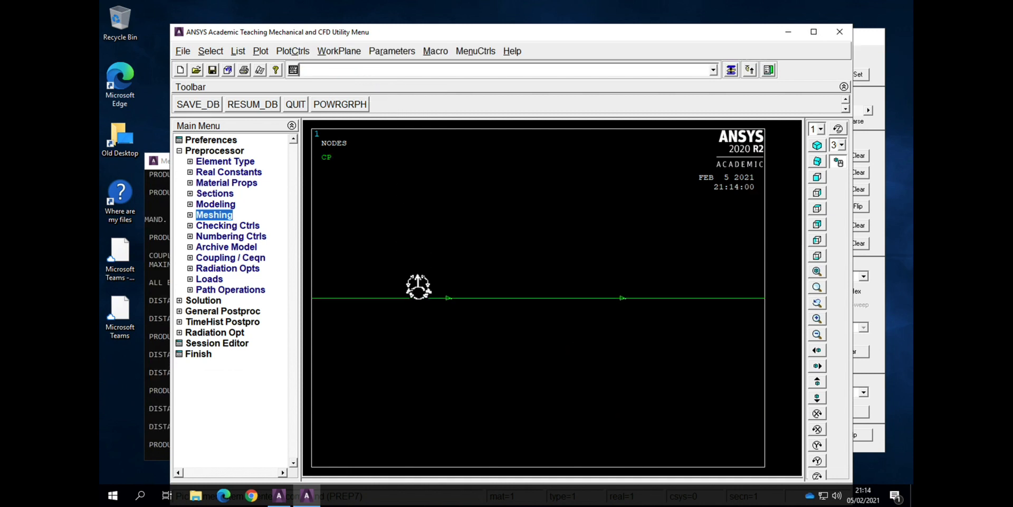
click(270, 50)
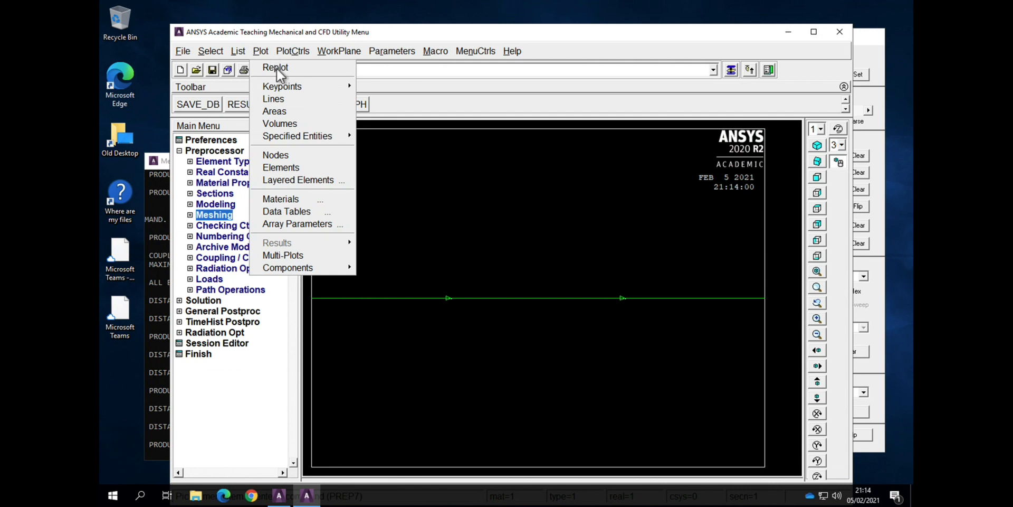
click(277, 68)
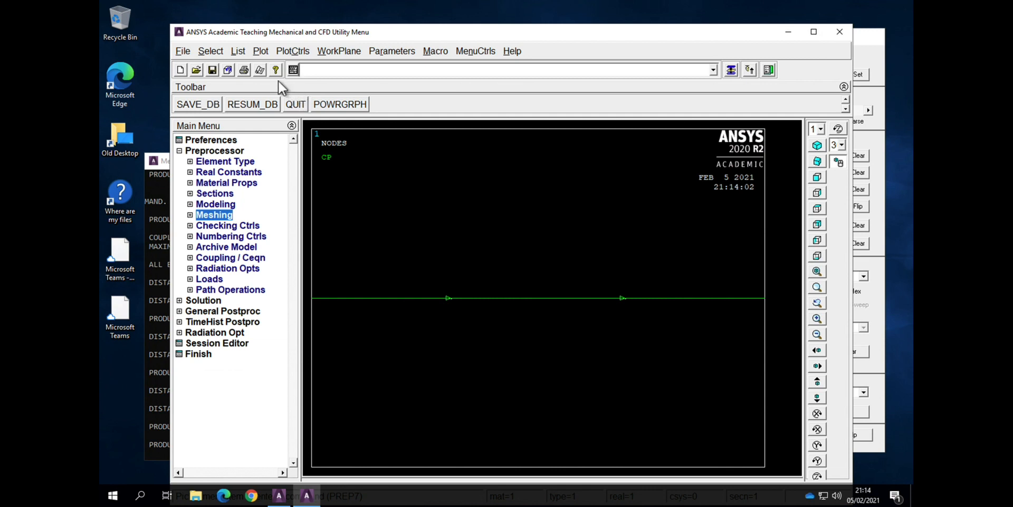
Step: Select everything again and plot all nodes, fitted to the window and shown in the bottom view
click(218, 52)
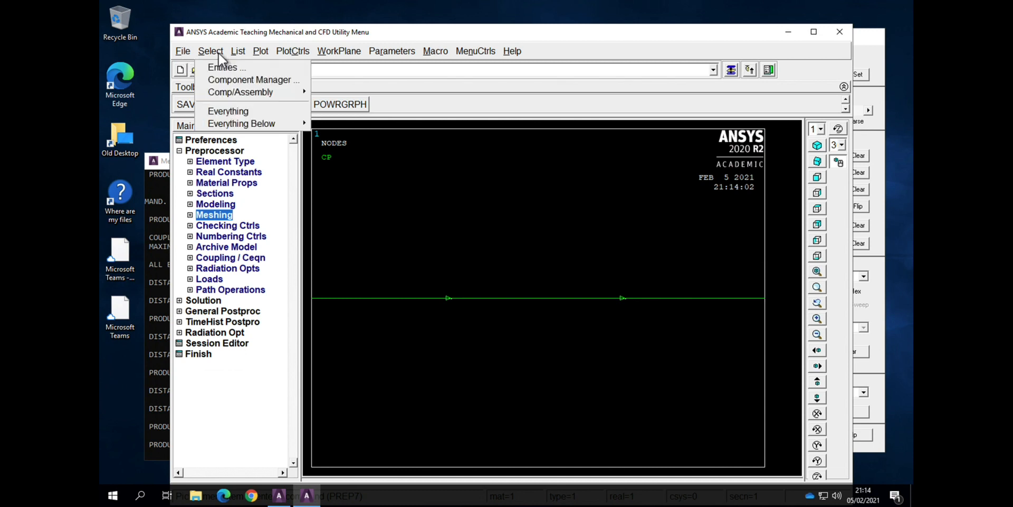
click(227, 112)
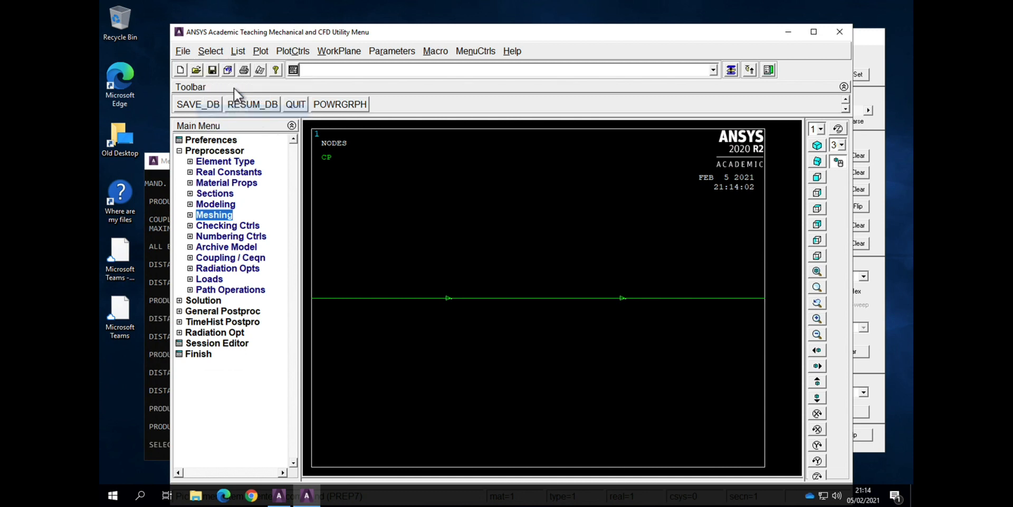
click(256, 52)
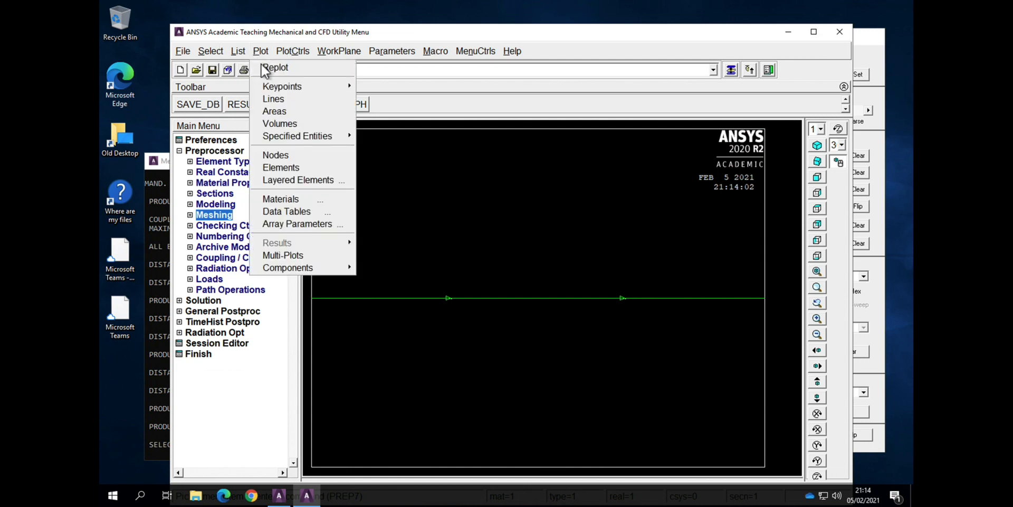
click(287, 156)
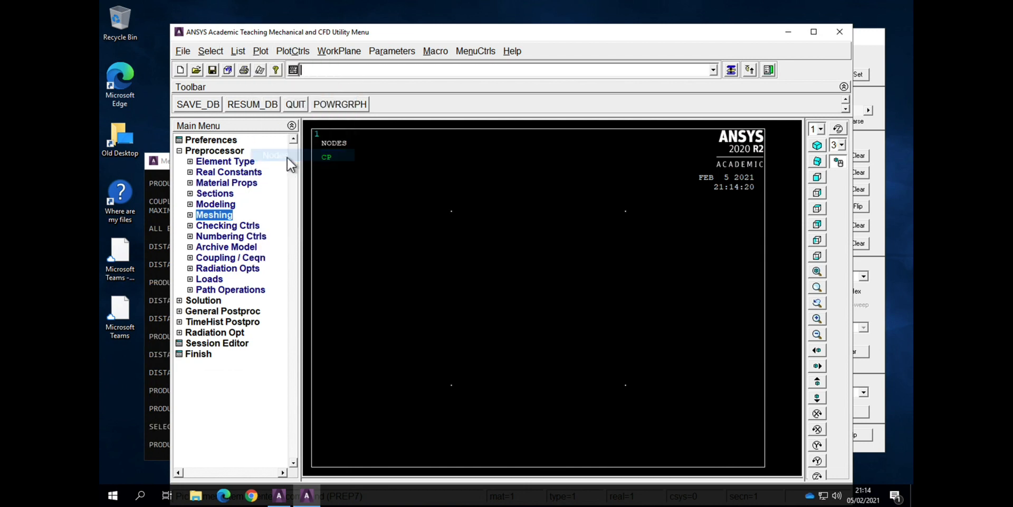
click(255, 51)
click(264, 65)
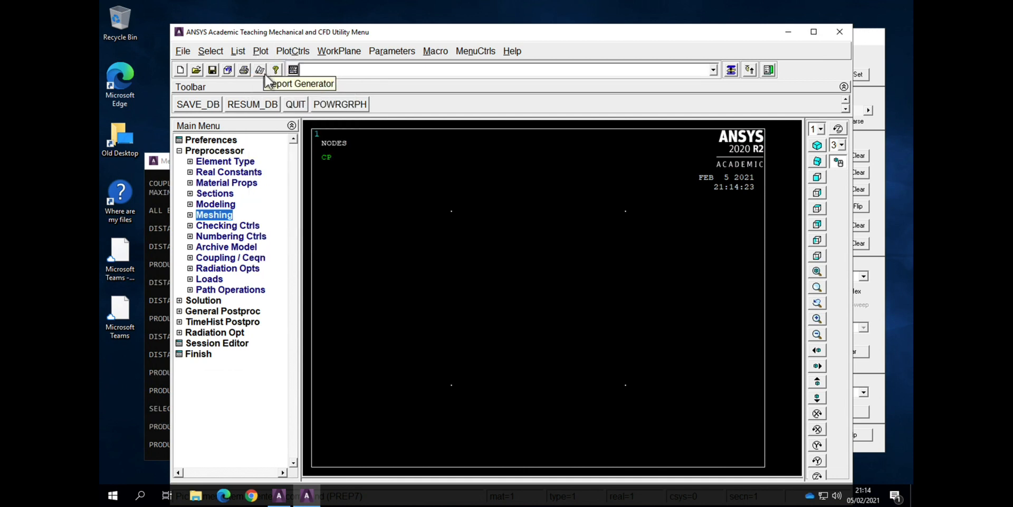
click(220, 51)
click(230, 110)
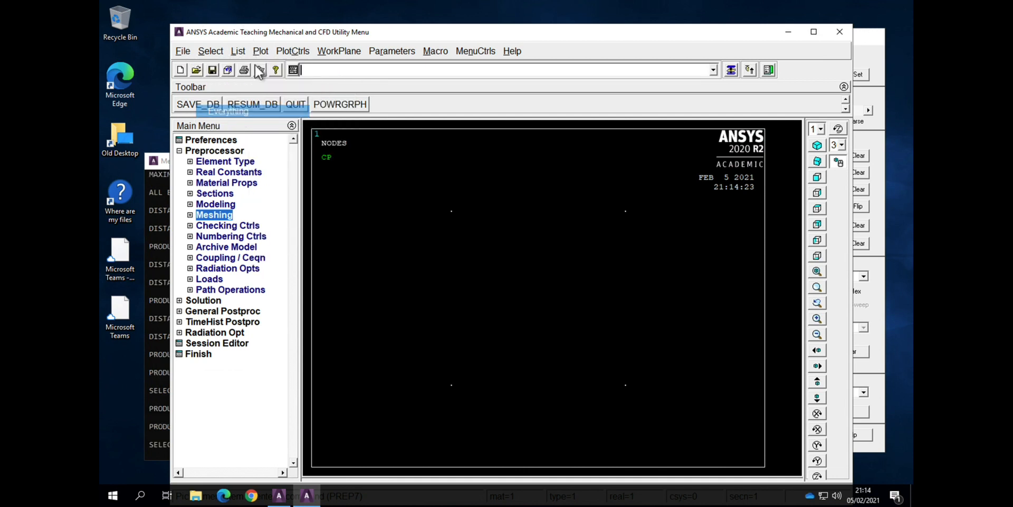
click(261, 51)
click(265, 67)
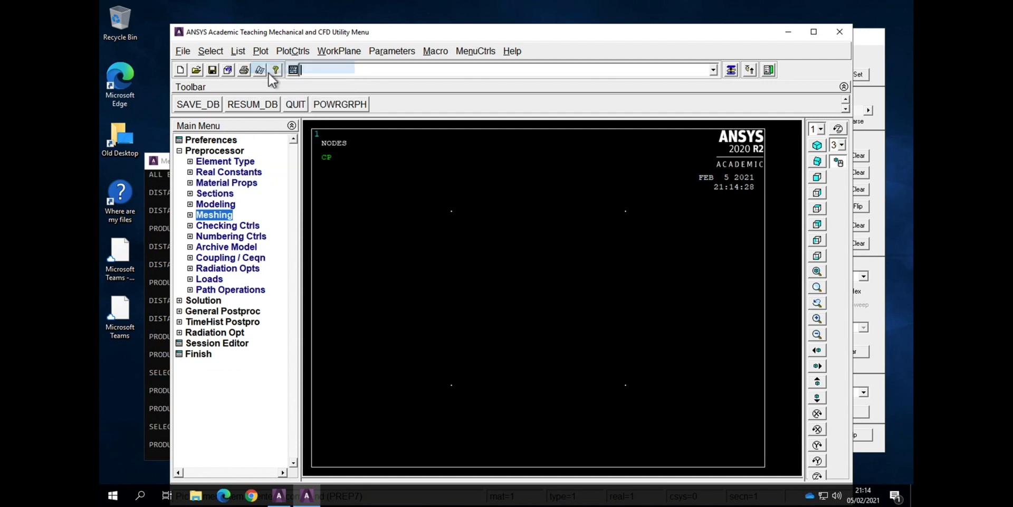
click(818, 159)
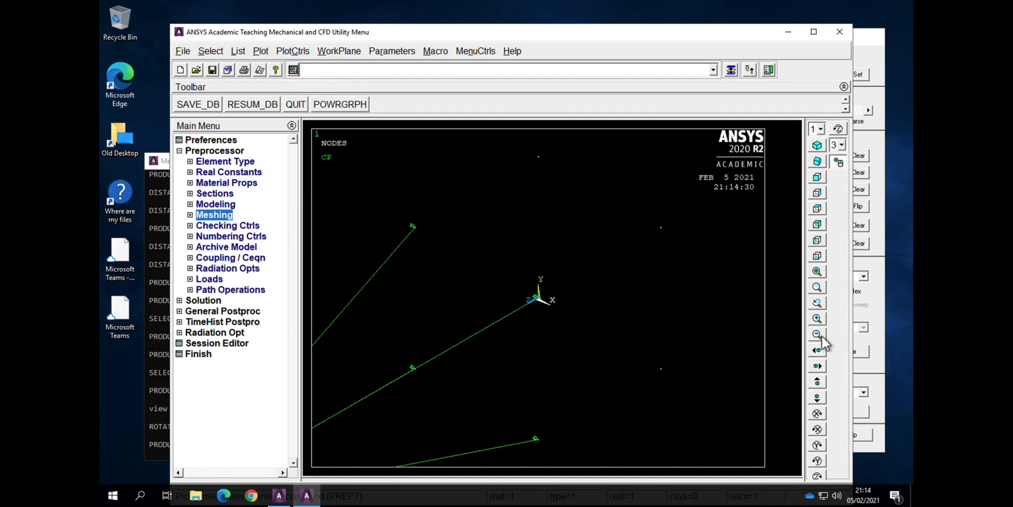
click(818, 270)
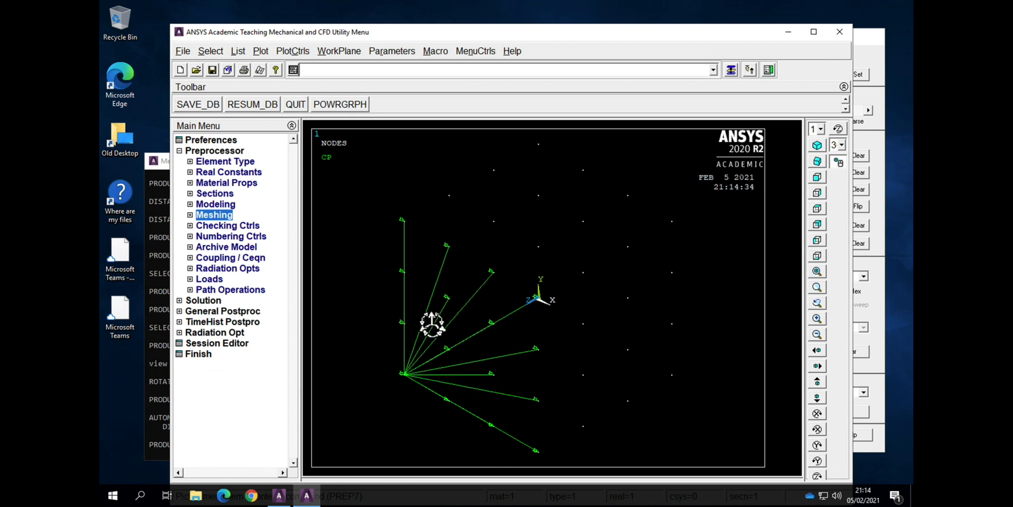
click(818, 244)
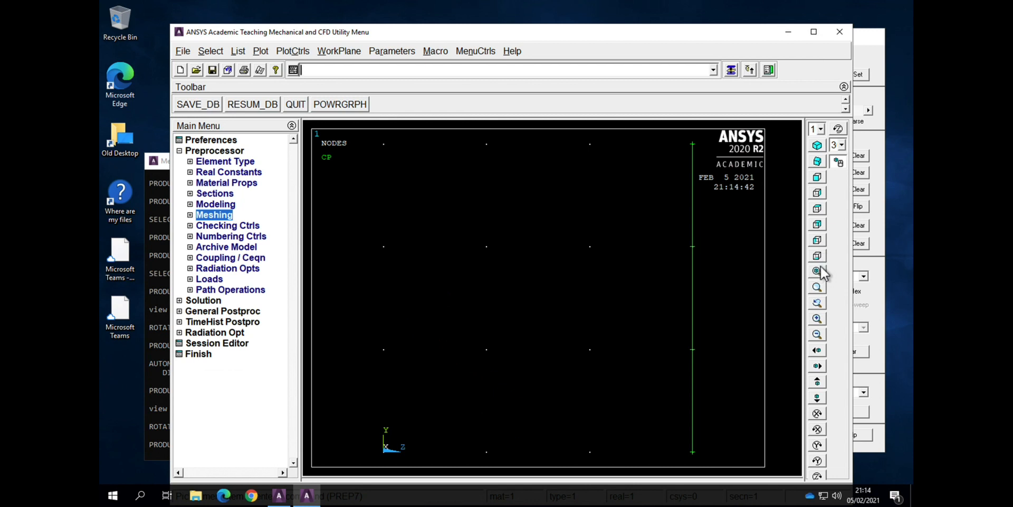
click(819, 257)
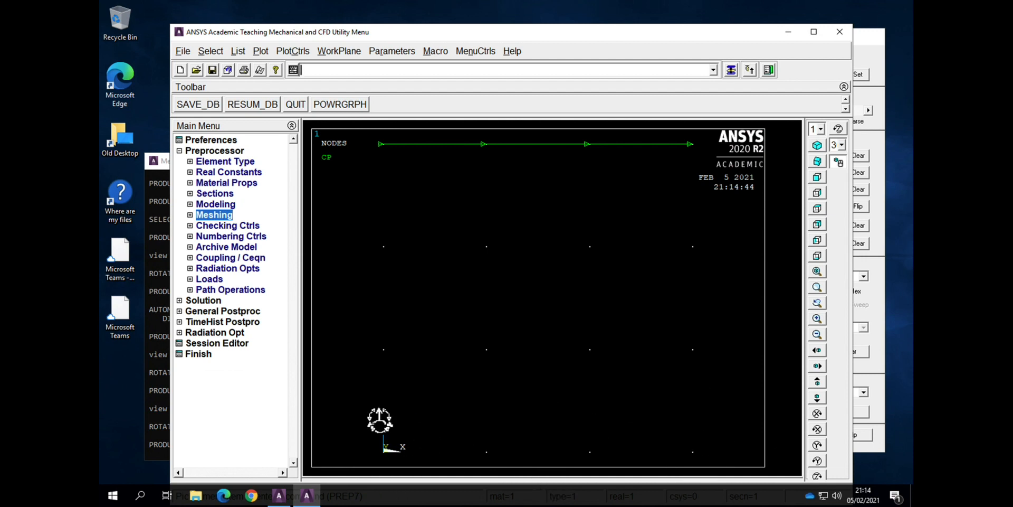
Step: Select only the nodes on the block's Z = 0 face with a box pick from the full set, and replot them
click(210, 51)
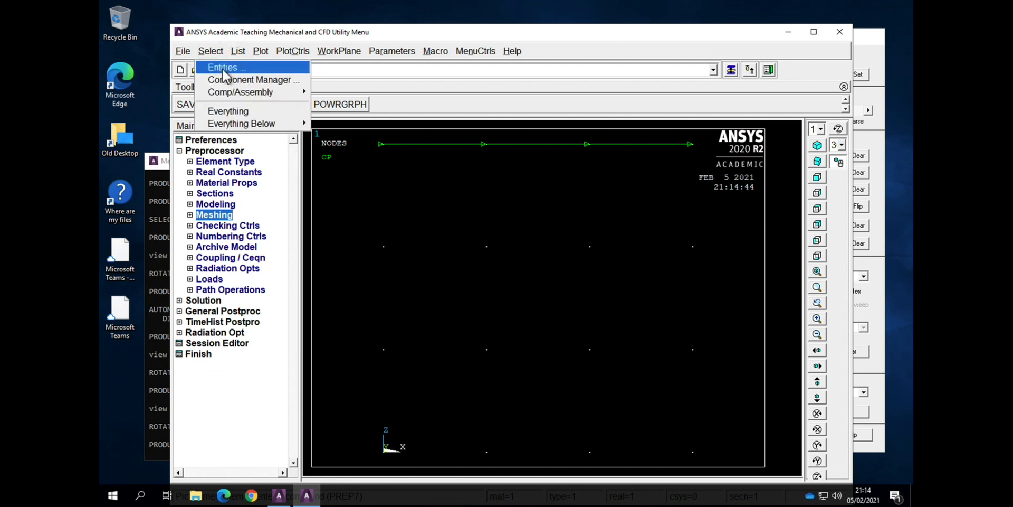
click(223, 69)
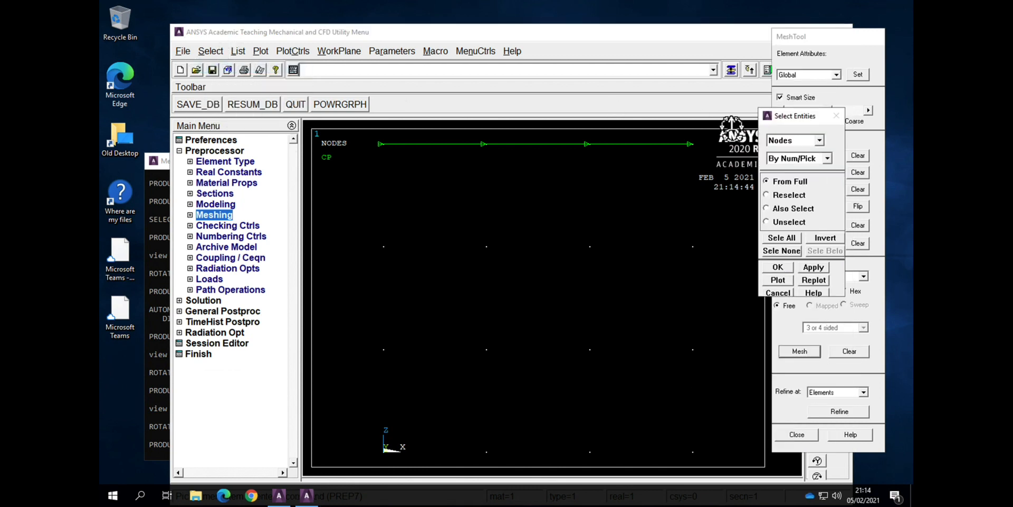
click(790, 272)
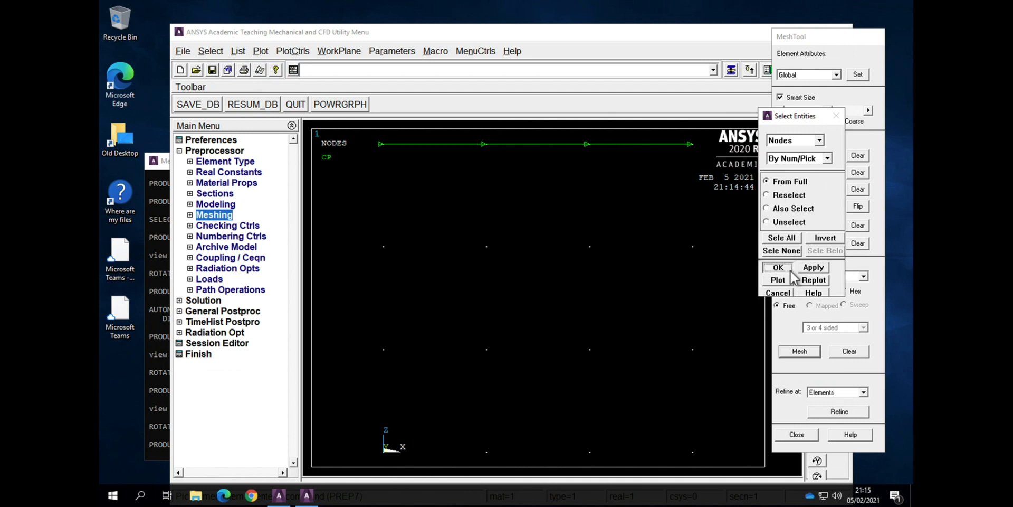
click(161, 269)
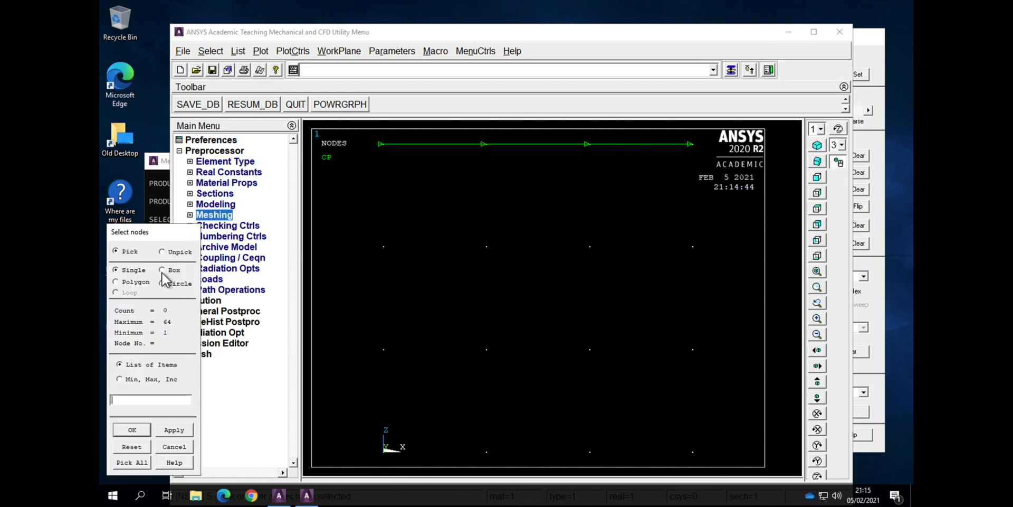
drag(350, 444, 724, 463)
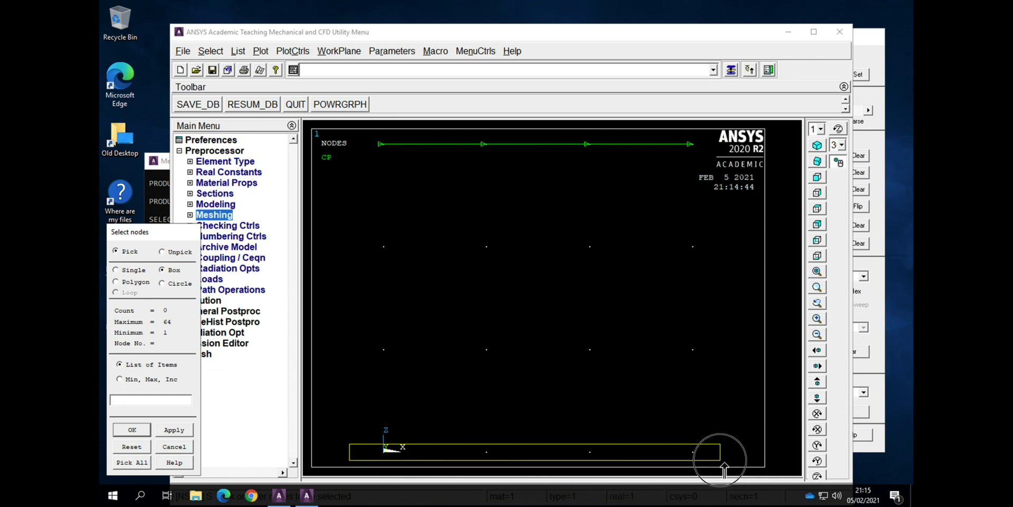
drag(725, 463, 725, 463)
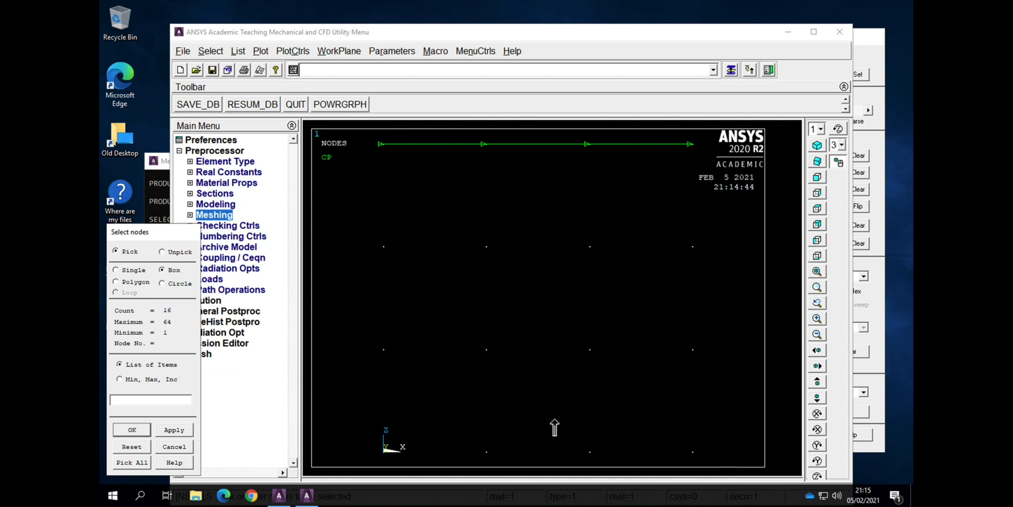
click(132, 429)
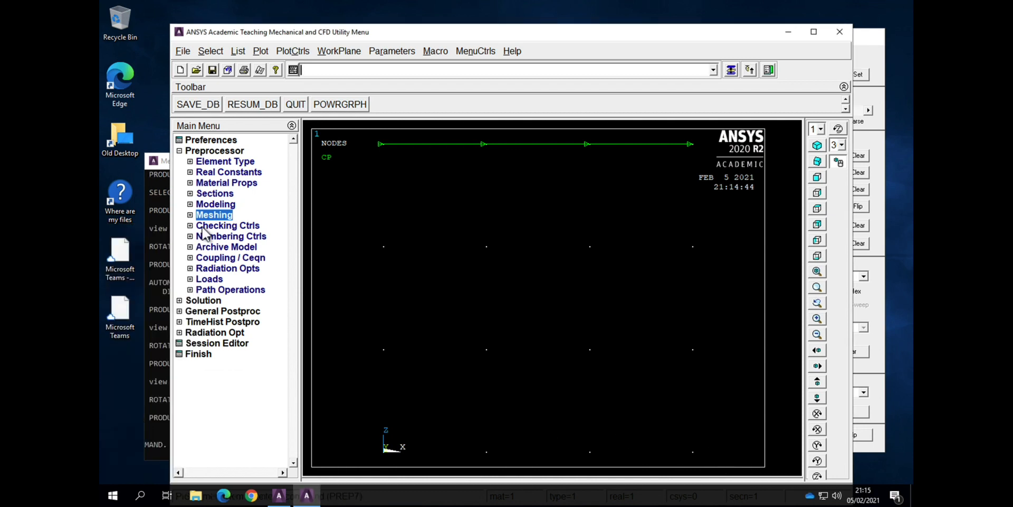
click(261, 51)
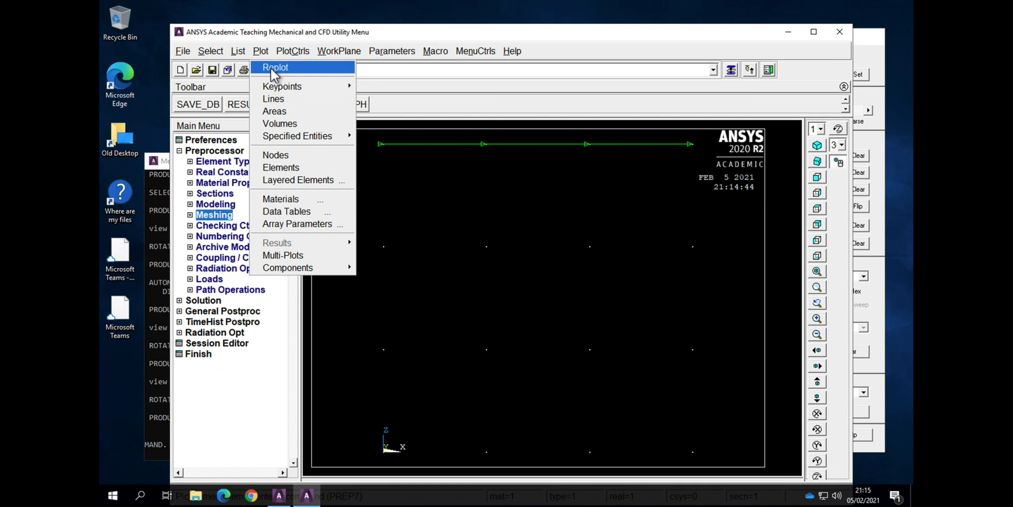
click(270, 68)
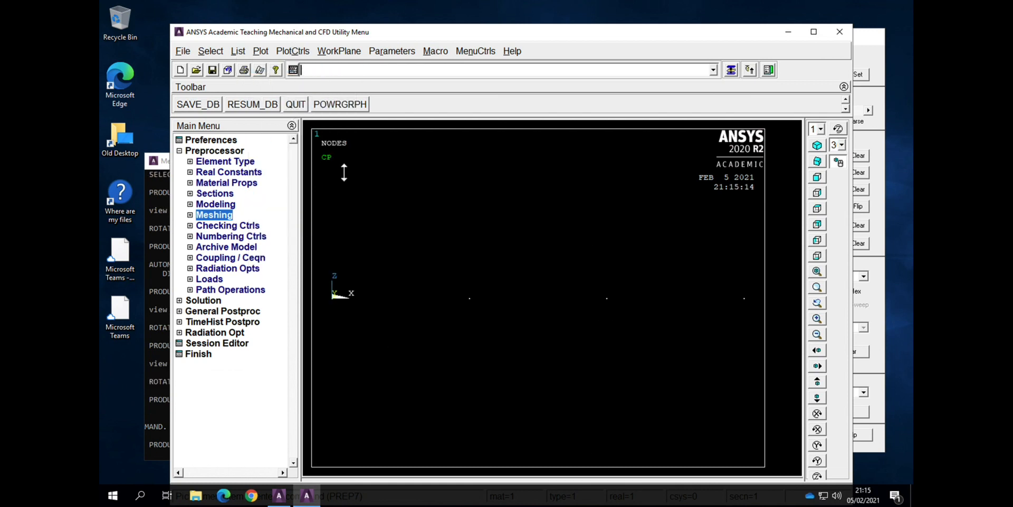
Step: Couple the voltage degree of freedom of all selected nodes as set 2 with the CP command
text(CP)
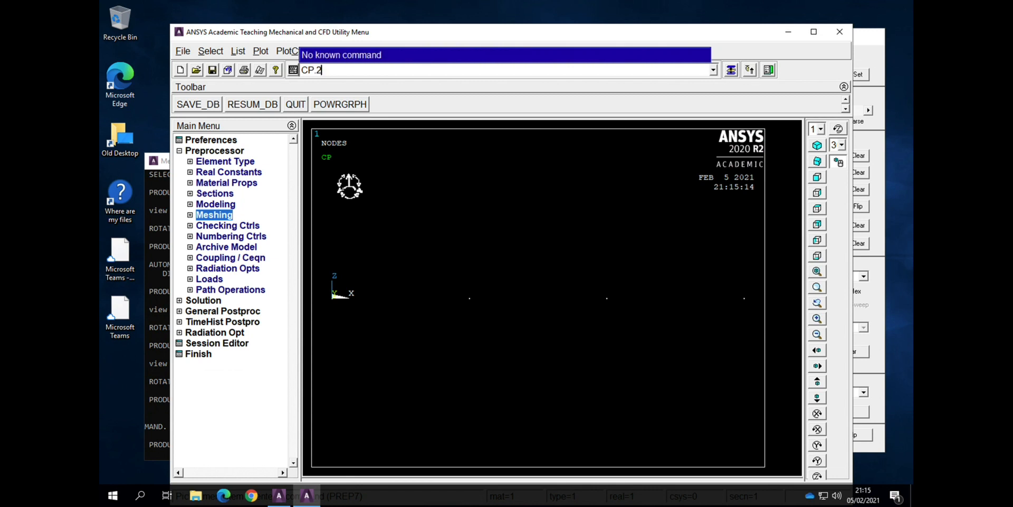
key(BackSpace)
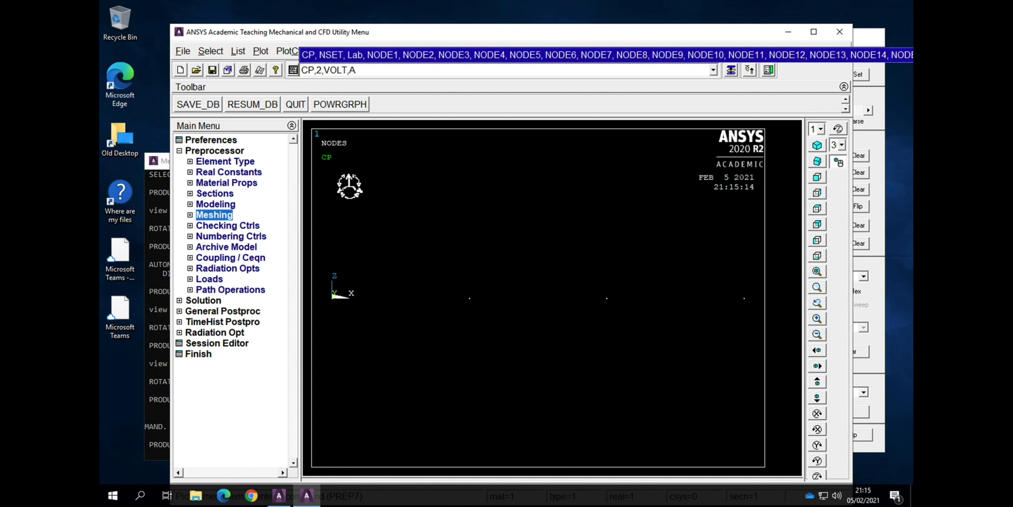
key(Return)
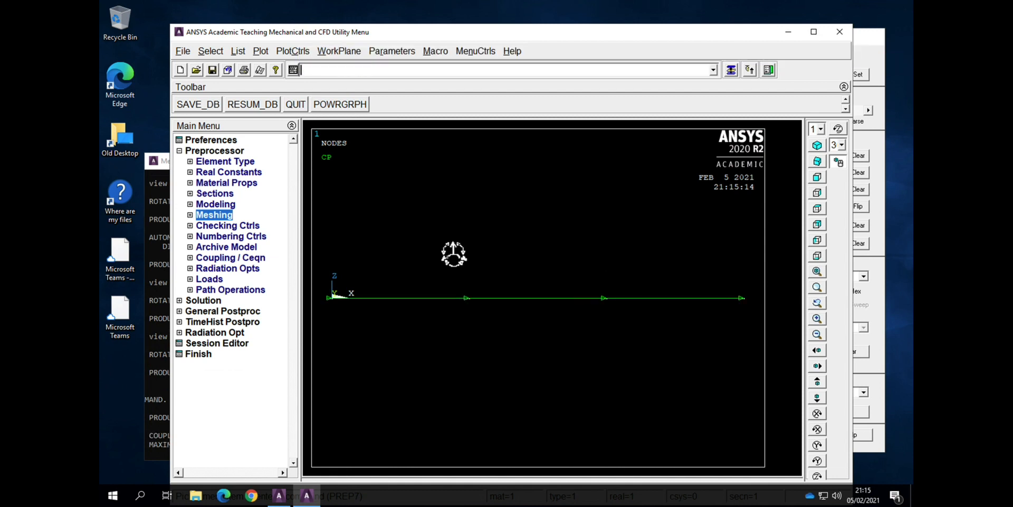
Step: Restore the selection to everything and replot the nodes with both coupled voltage sets
click(221, 52)
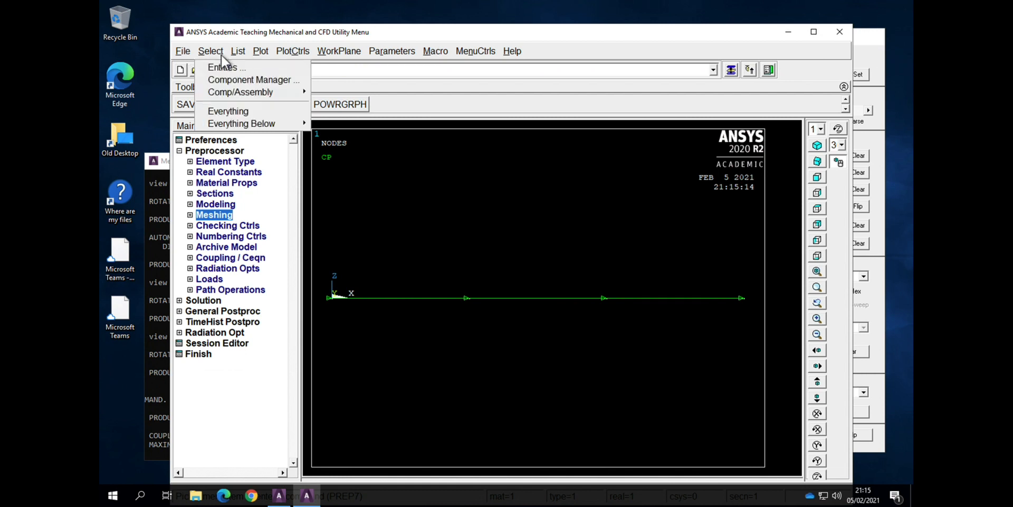
click(232, 112)
click(261, 51)
click(264, 67)
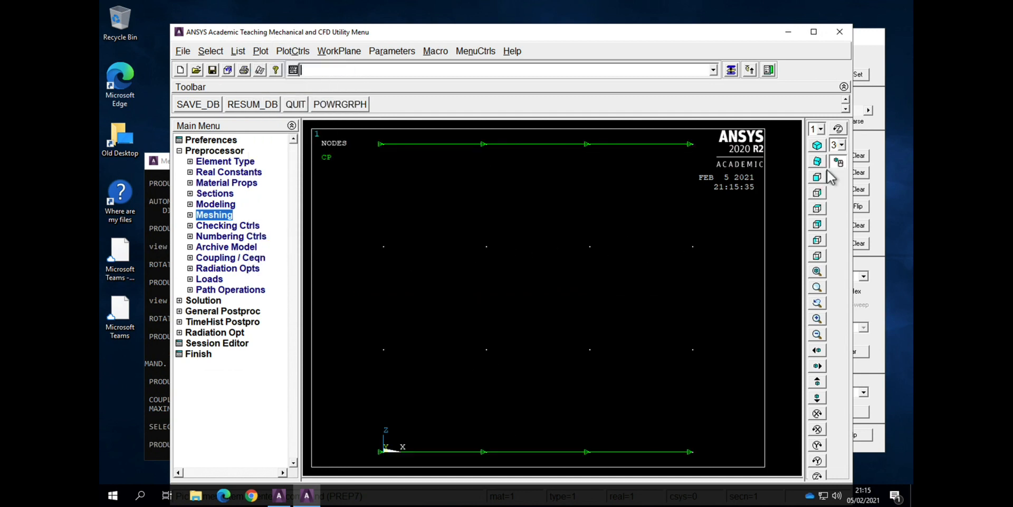
Step: Rotate to an oblique fitted view of the coupled nodes and list all coupled sets with the CPLIST command
ctrl+right_drag(668, 199, 794, 384)
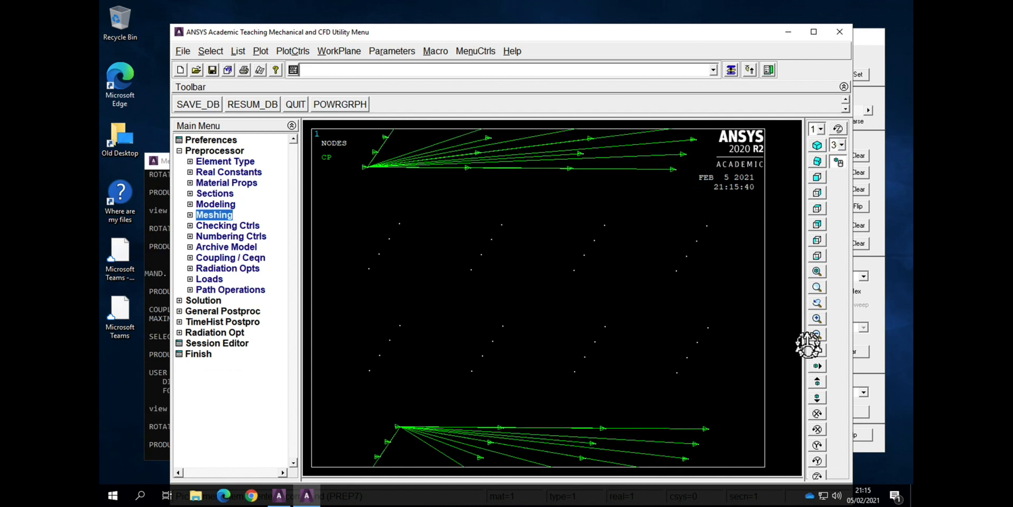
click(817, 272)
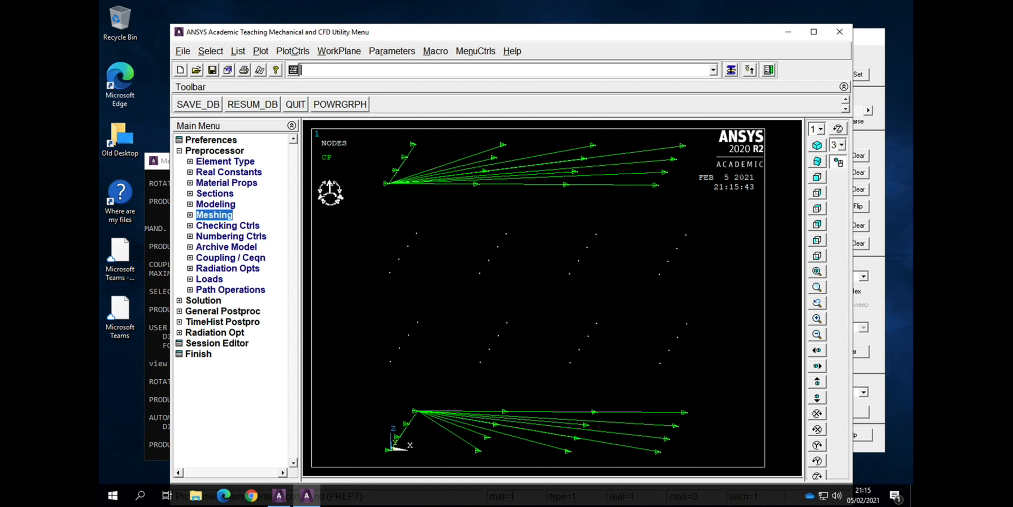
text(CPLIST)
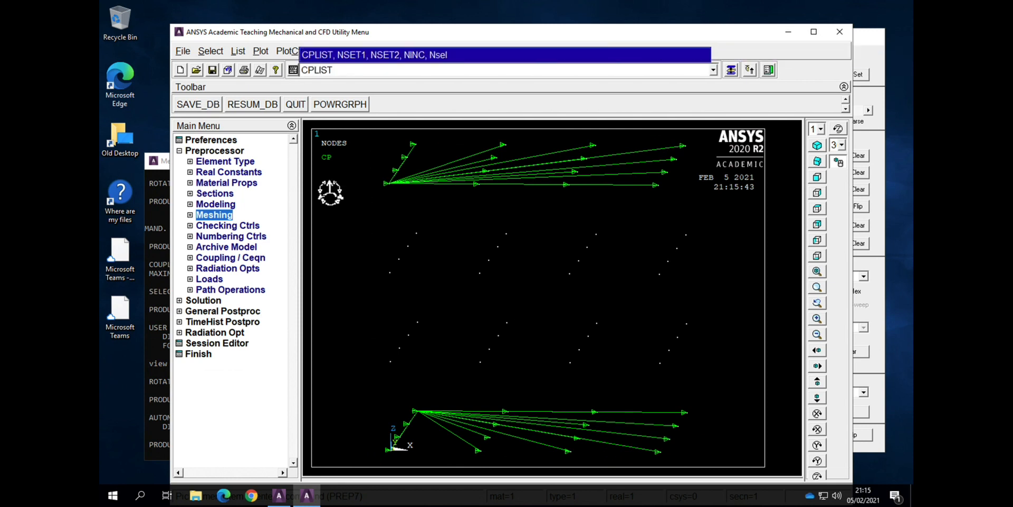
key(Return)
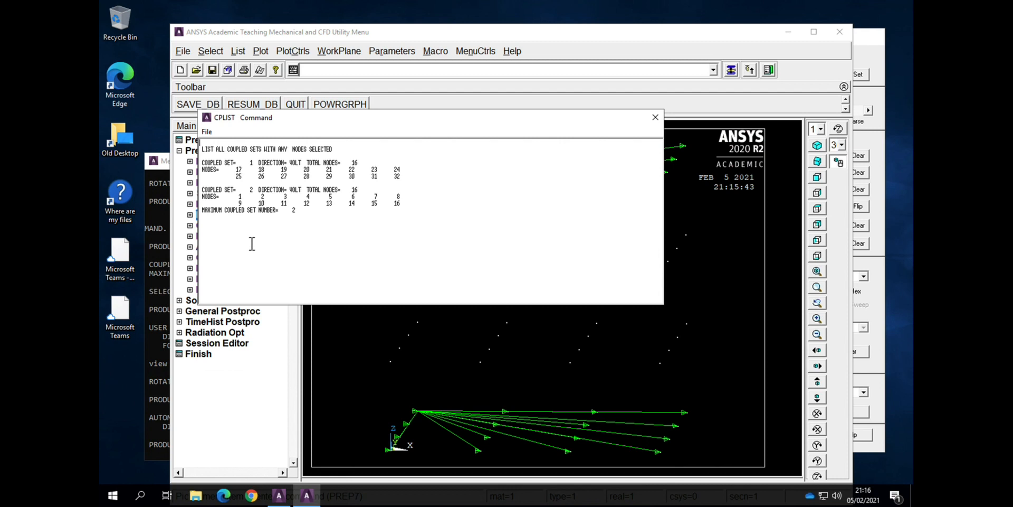
click(655, 117)
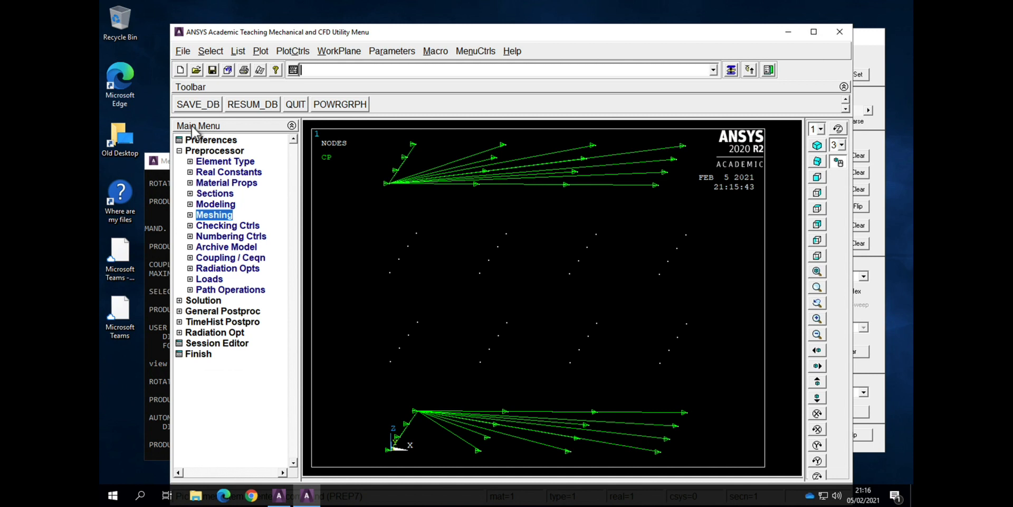
Step: Plot the block's areas and turn the fitted view so the three faces meeting at the origin can be picked
click(260, 52)
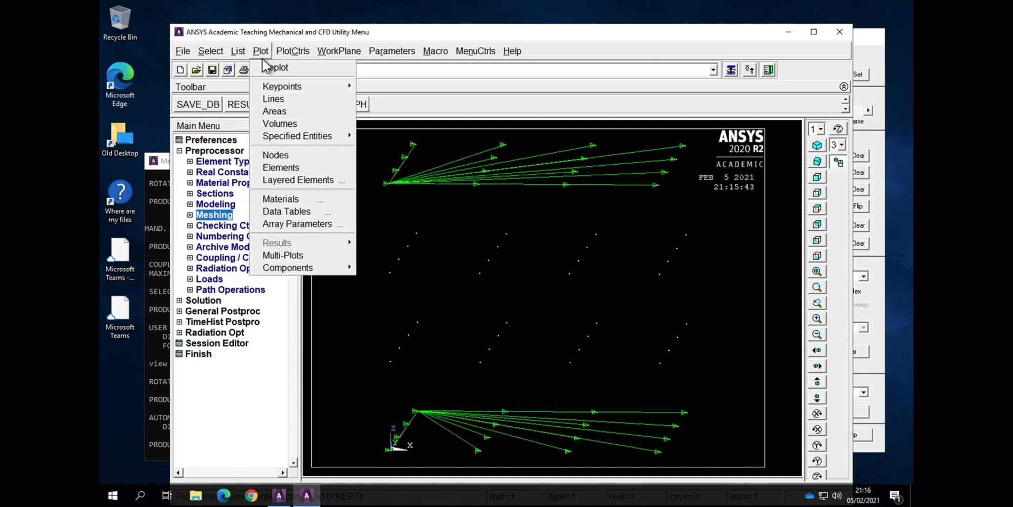
click(270, 112)
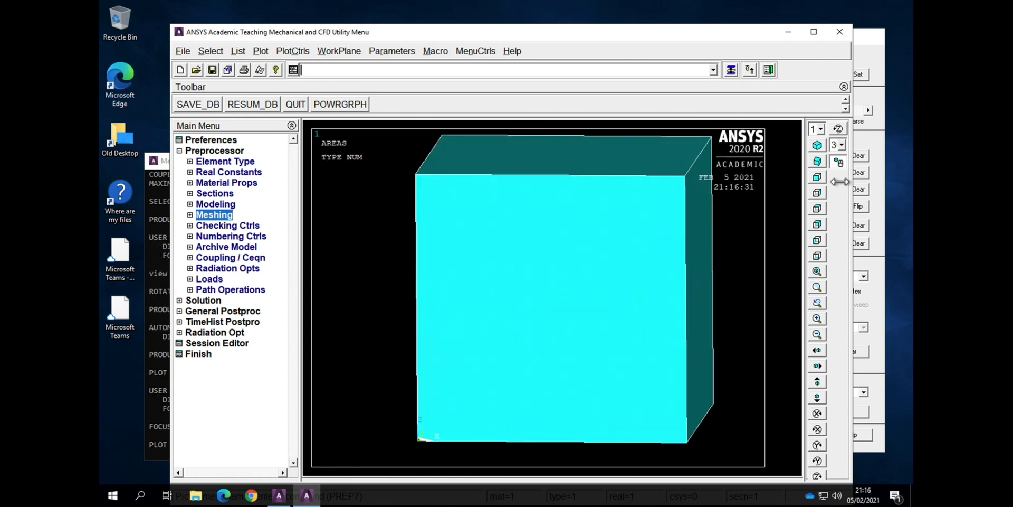
ctrl+right_drag(619, 228, 536, 243)
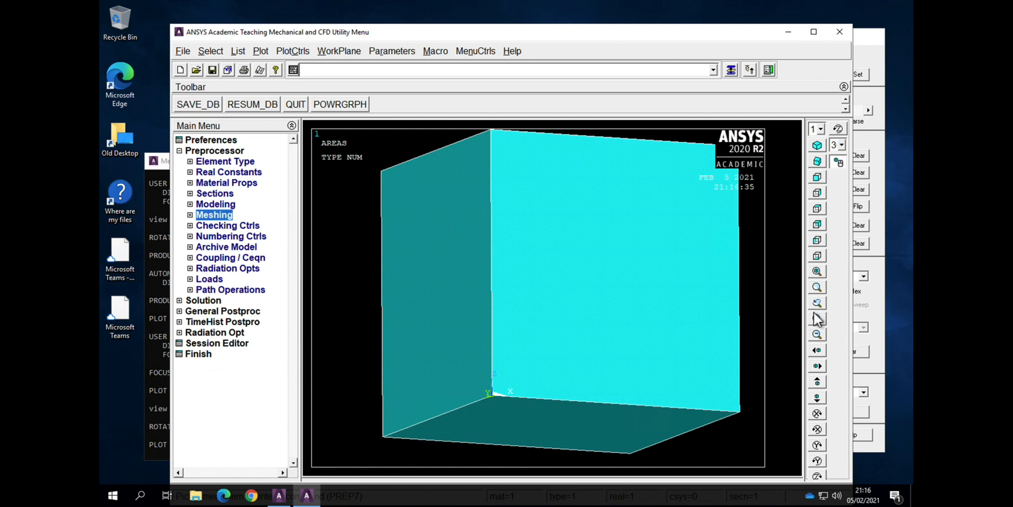
click(819, 272)
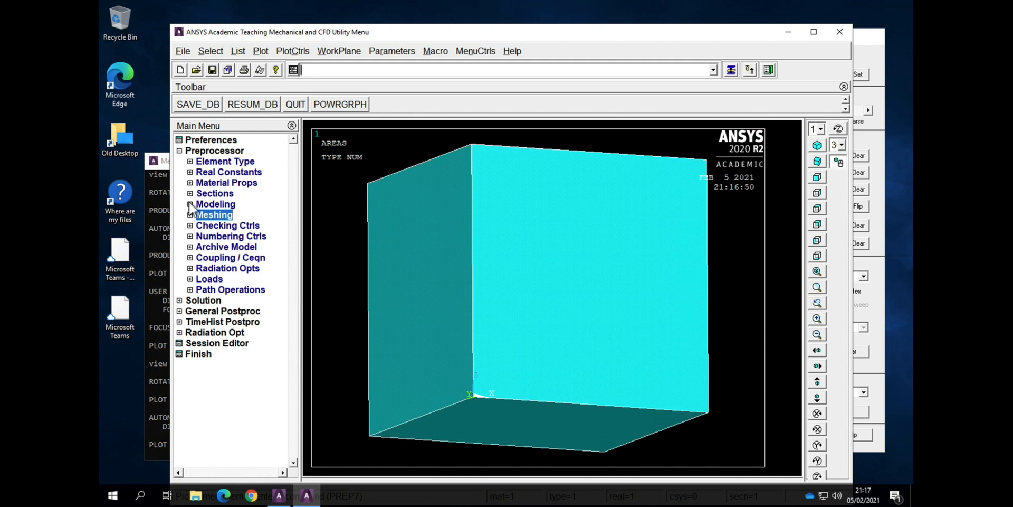
Step: Move from preprocessing to the solution phase and define a new analysis of type Static
click(182, 152)
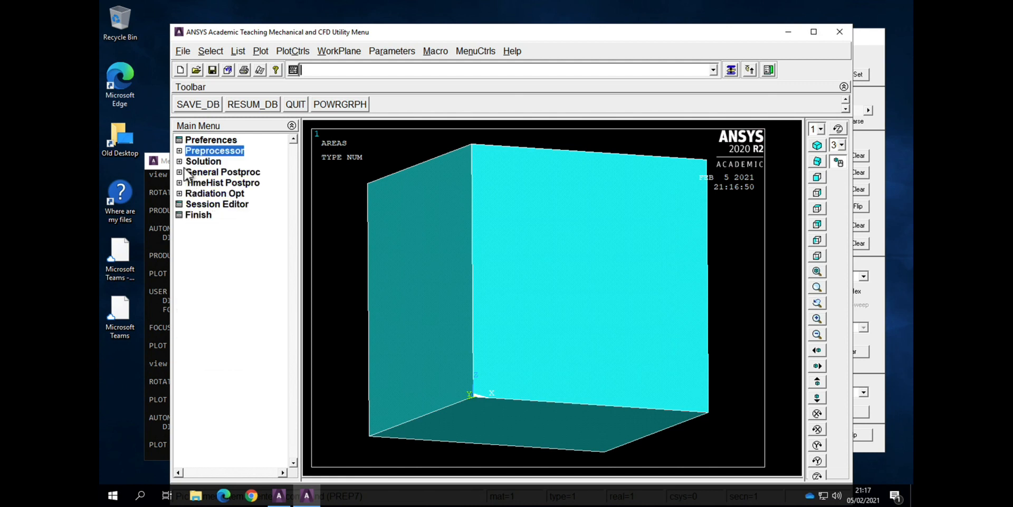
click(185, 162)
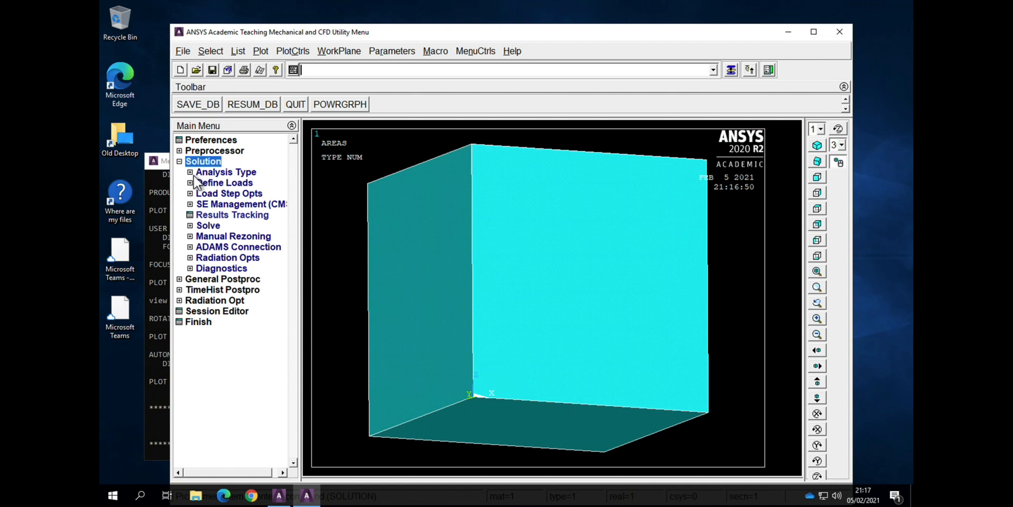
click(198, 172)
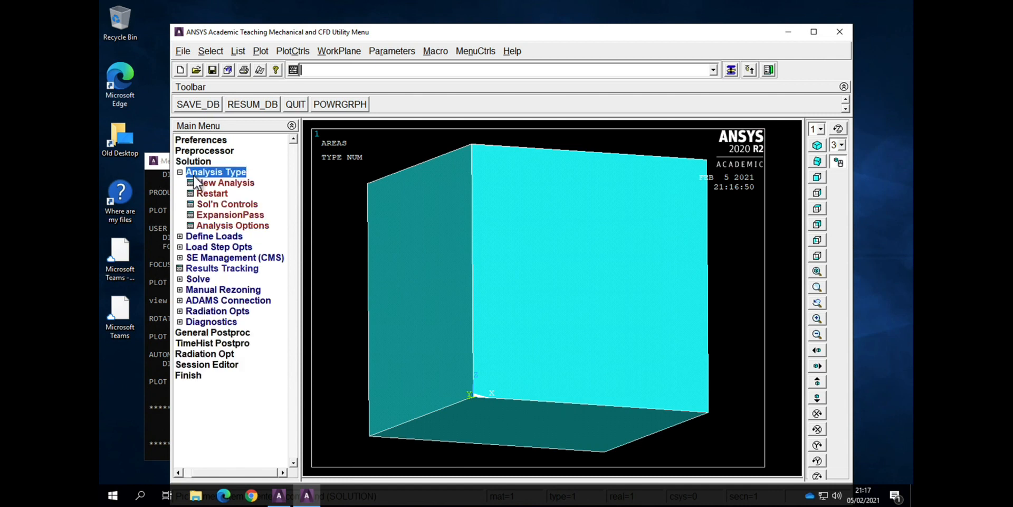
click(227, 184)
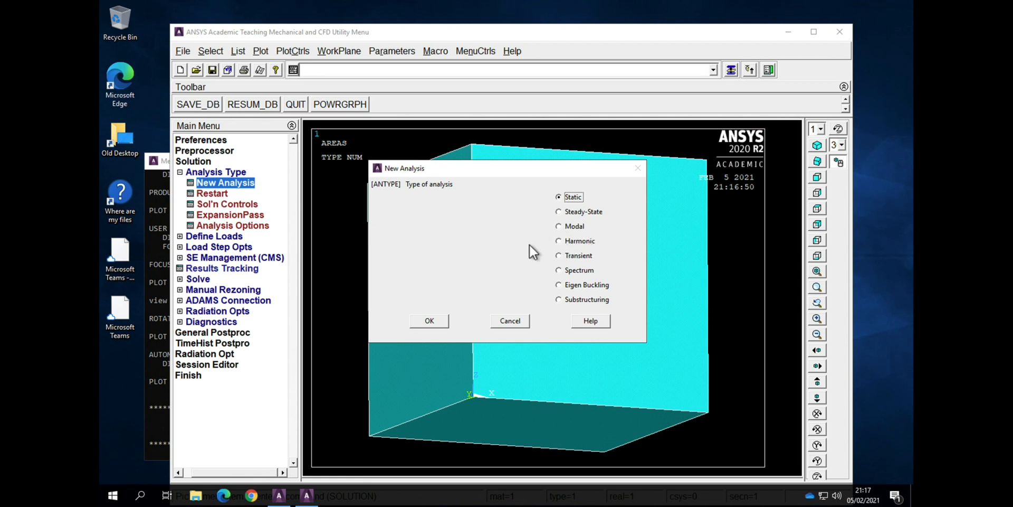
click(439, 323)
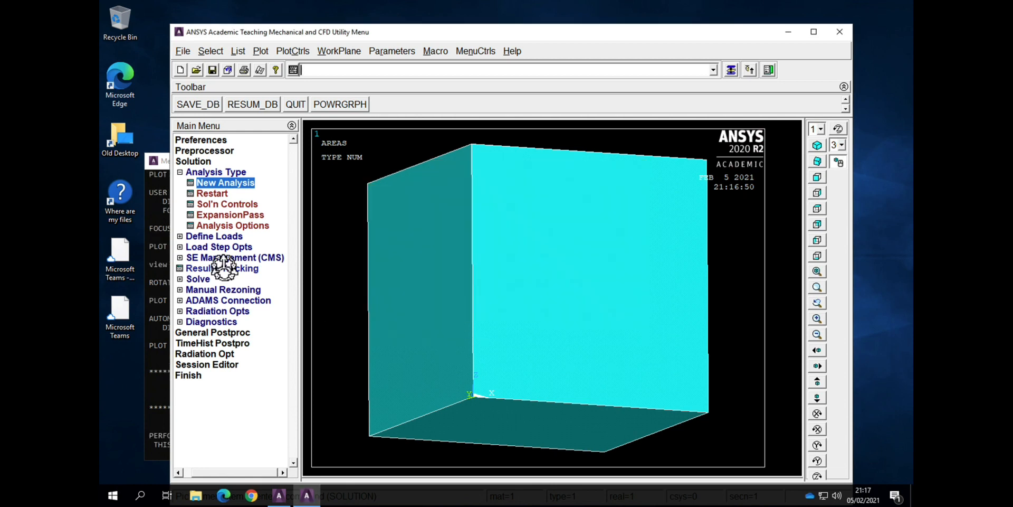
Step: Apply symmetry displacement boundary conditions on the block's three areas that meet at the origin
click(179, 173)
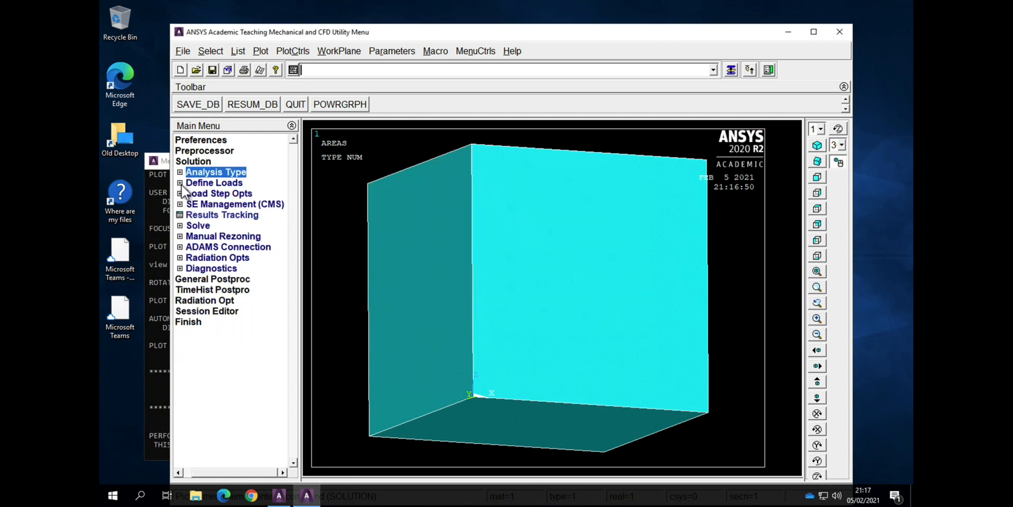
click(181, 184)
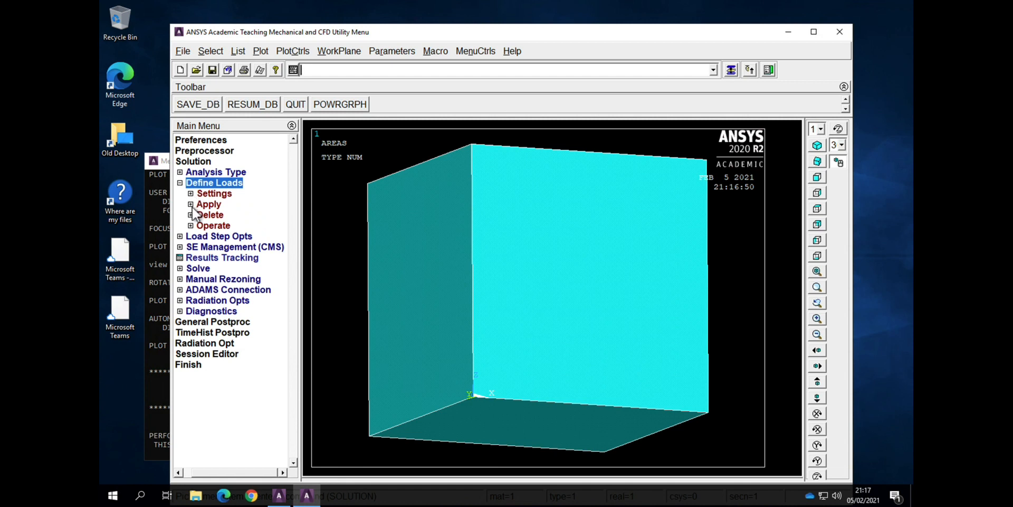
click(193, 207)
click(191, 205)
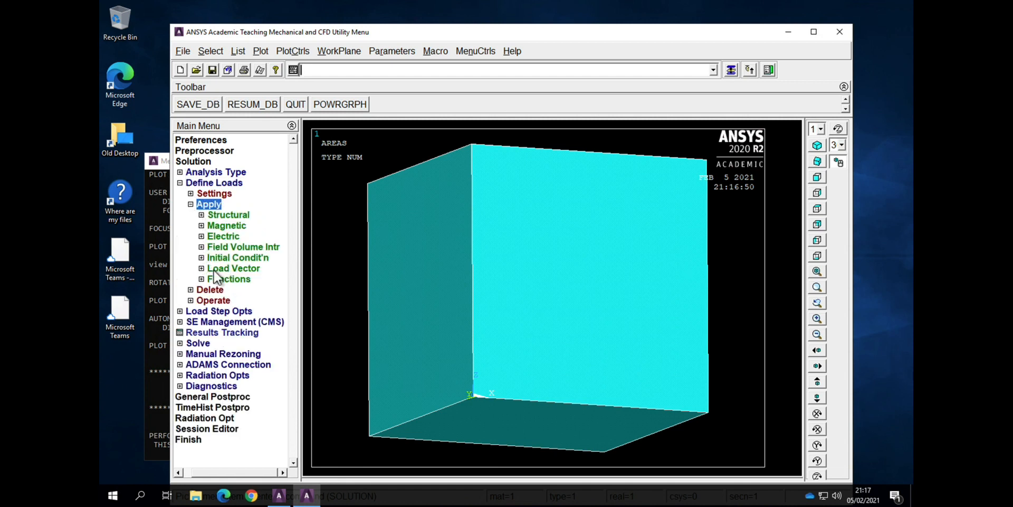
click(201, 215)
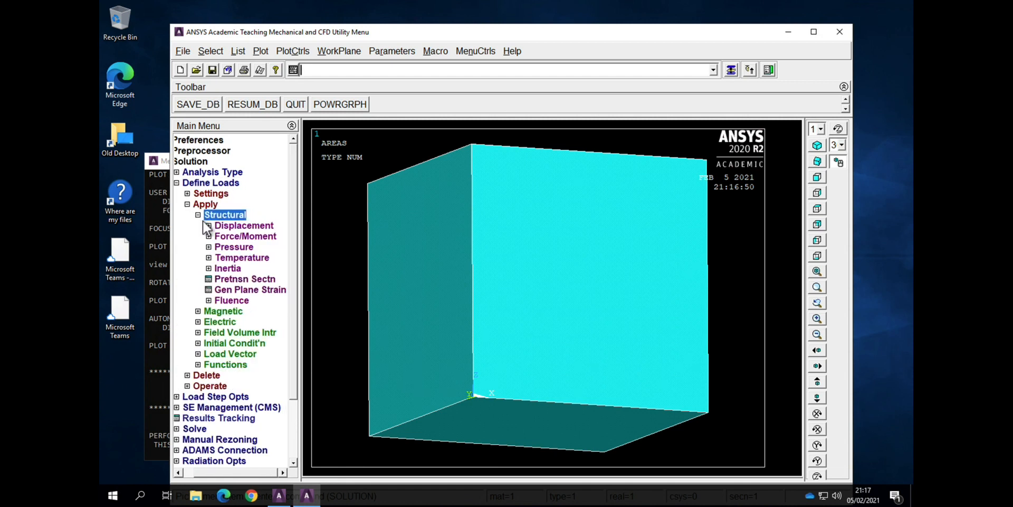
click(211, 226)
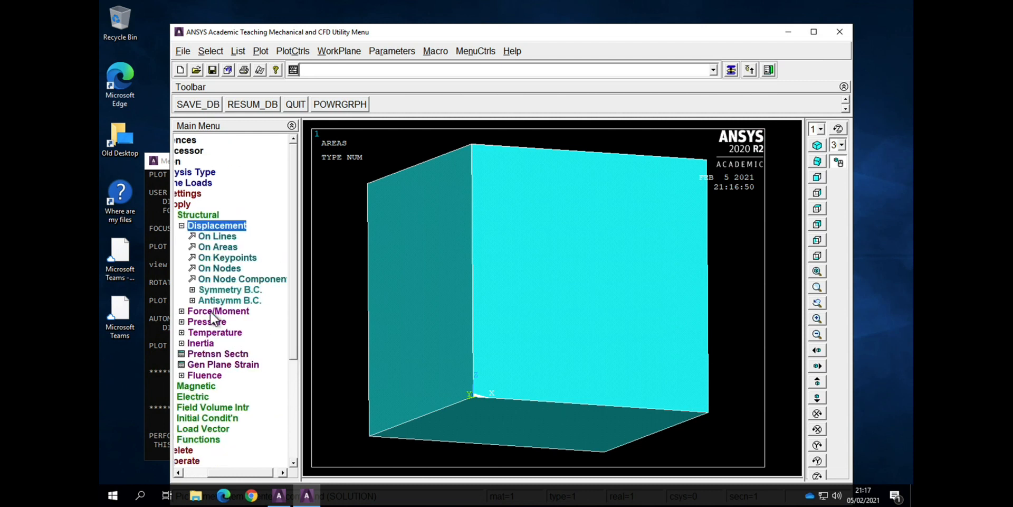
click(233, 291)
click(235, 323)
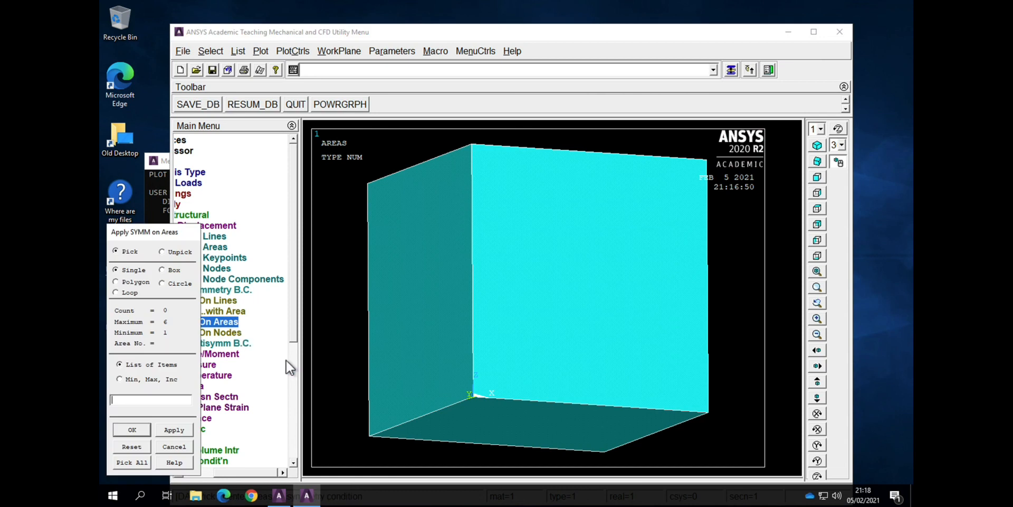
click(416, 320)
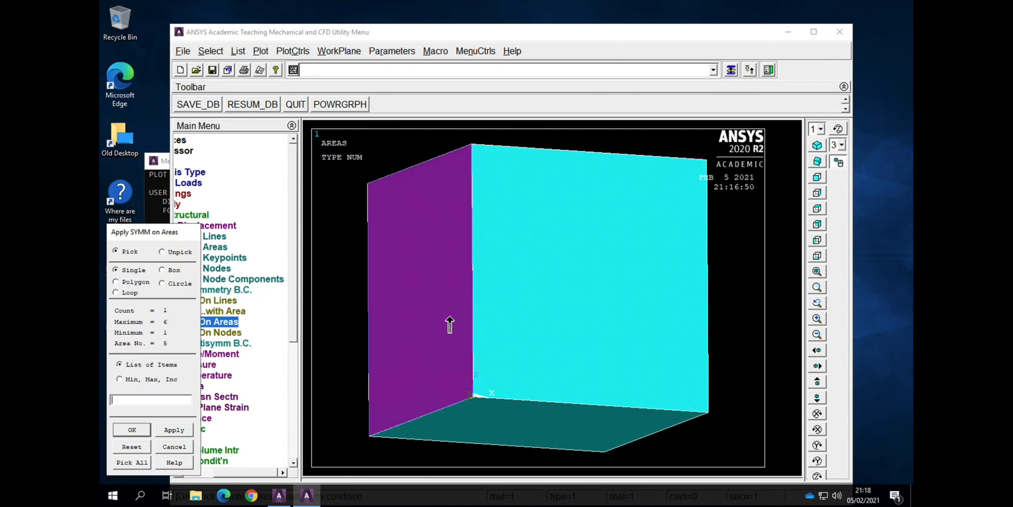
click(550, 328)
click(526, 311)
click(619, 302)
click(579, 446)
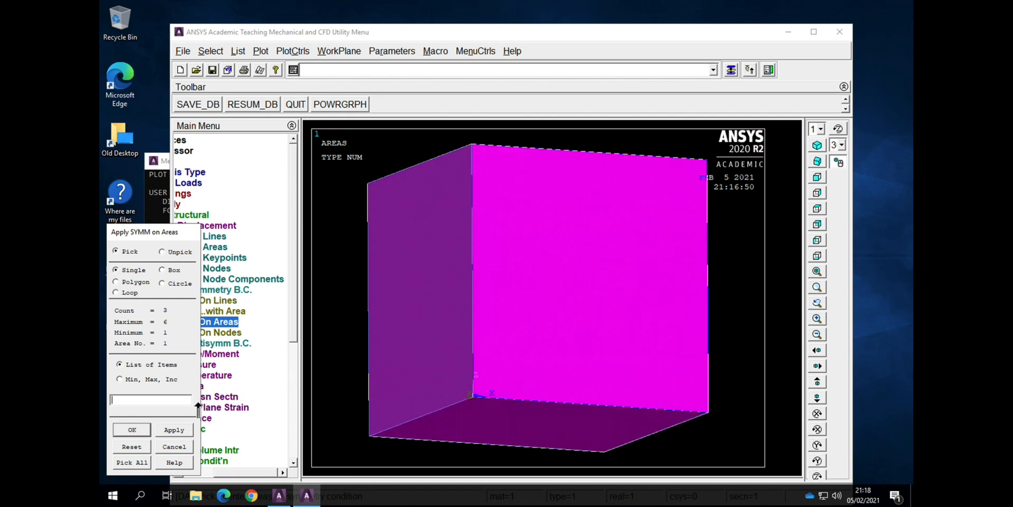
click(123, 431)
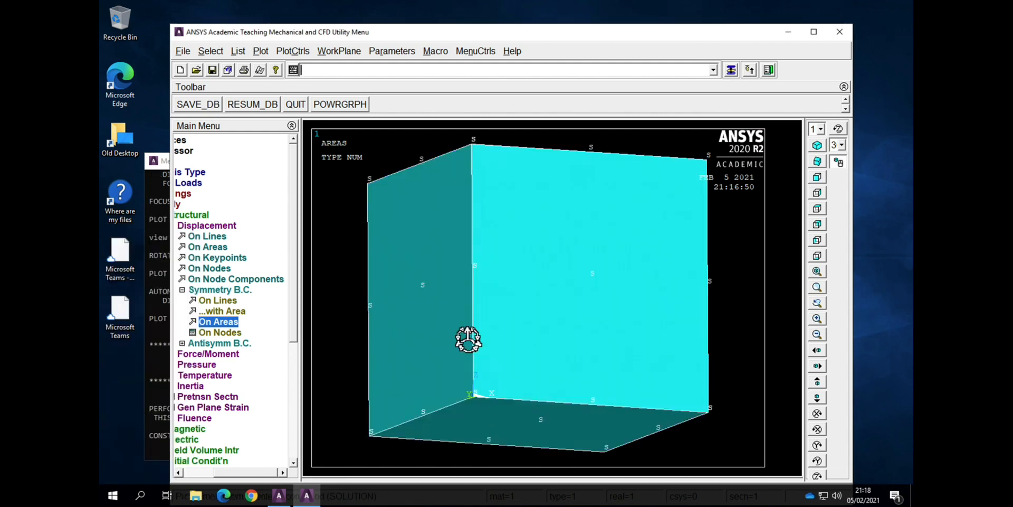
Step: Apply a constant voltage to the coupled Z = 0 electrode through its corner node at the far end of the X = 0 edge
click(199, 473)
click(199, 474)
click(210, 215)
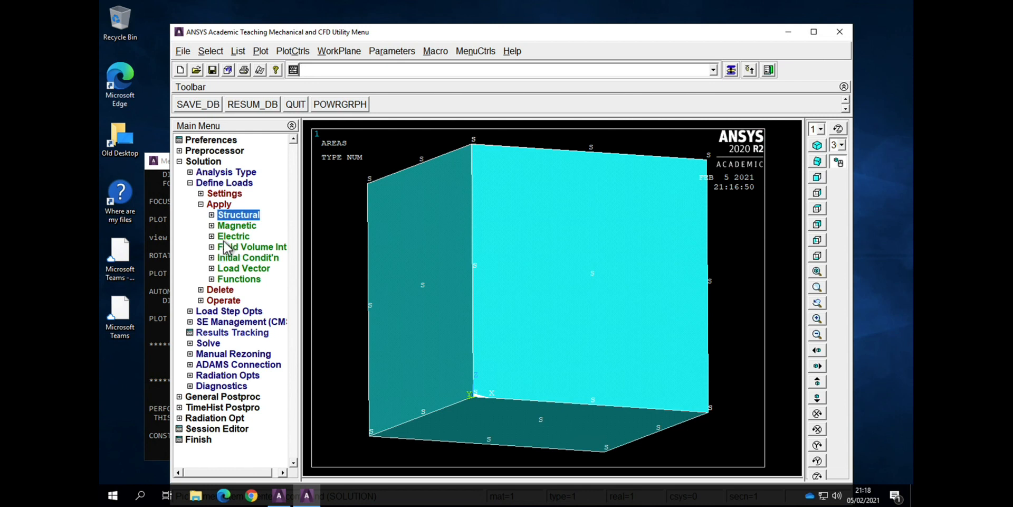
click(220, 237)
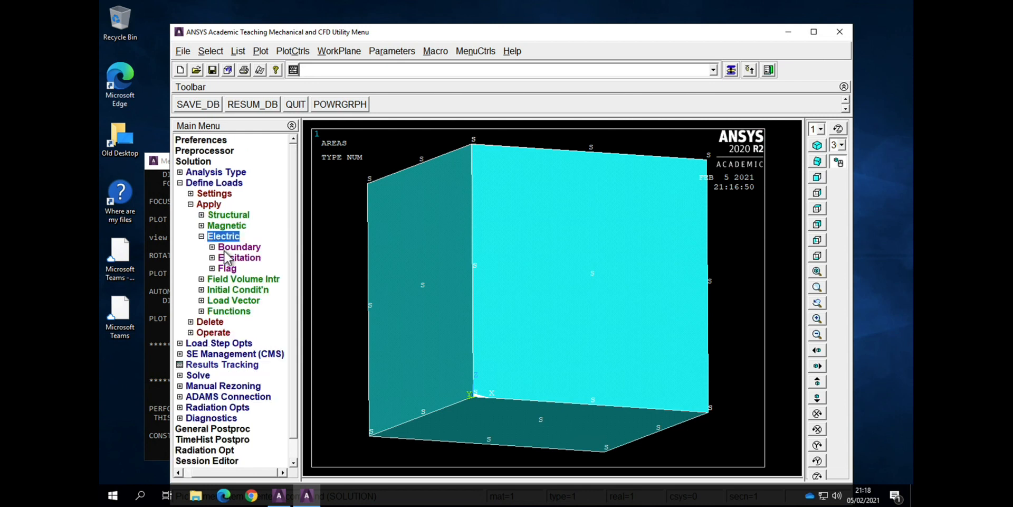
click(227, 248)
click(236, 259)
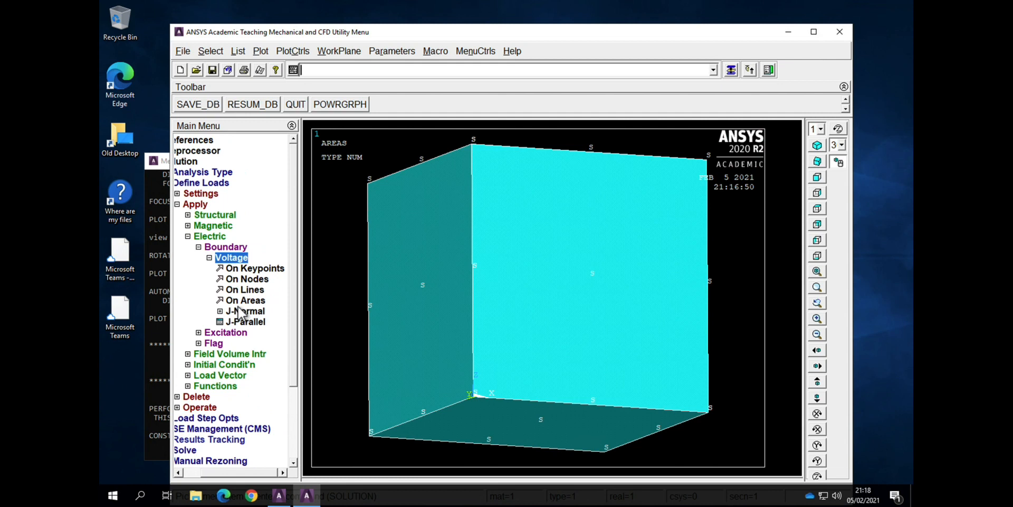
click(240, 280)
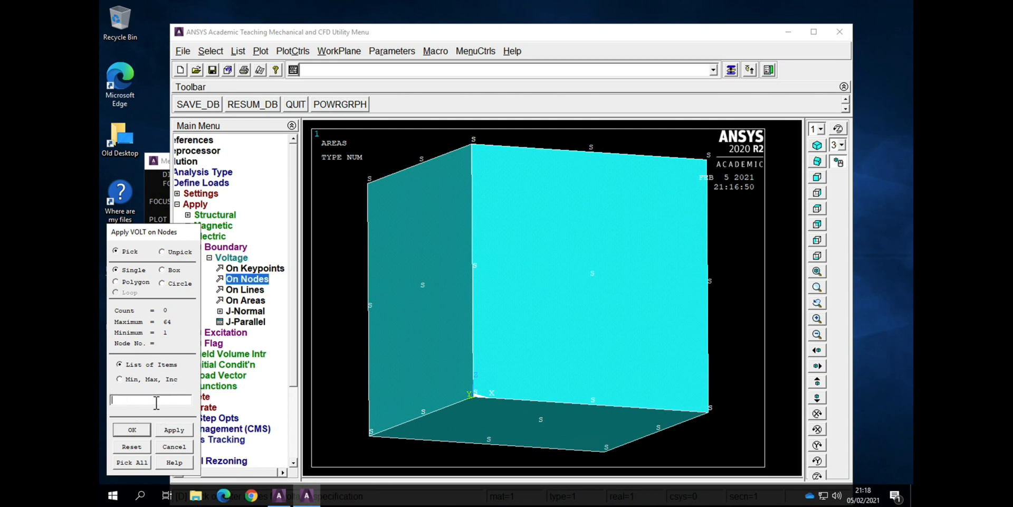
click(131, 430)
click(575, 248)
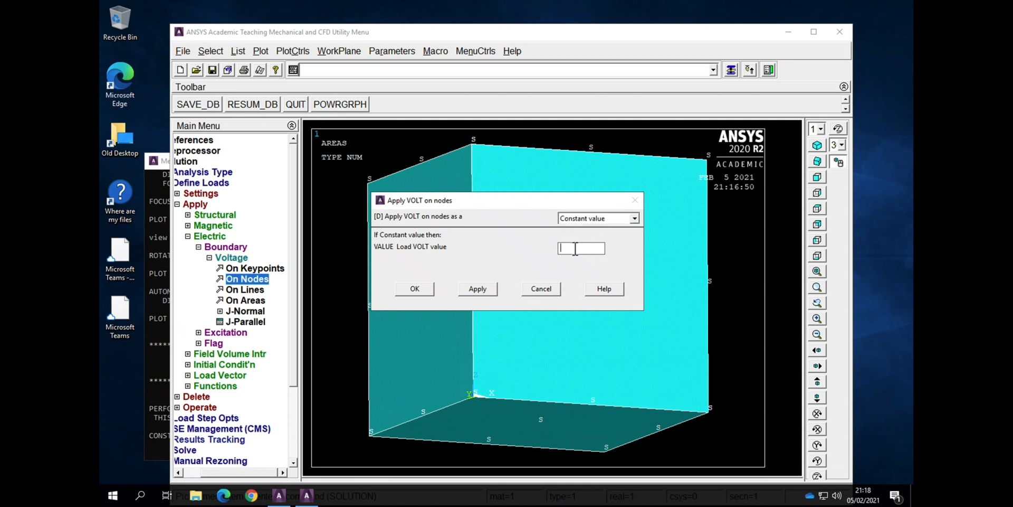
click(414, 291)
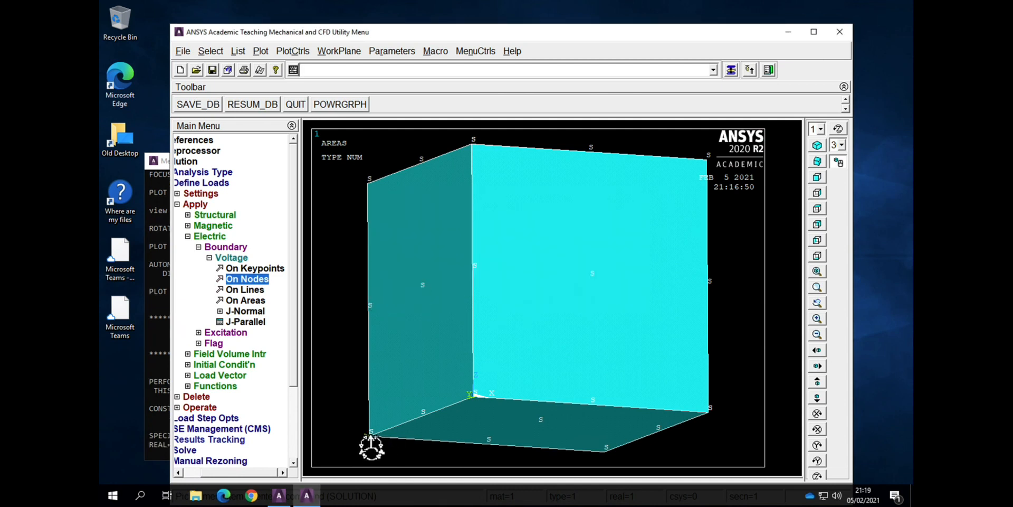
Step: Apply a constant voltage of 1 to node 17 of the electrode opposite the Z = 0 face
click(247, 280)
click(128, 401)
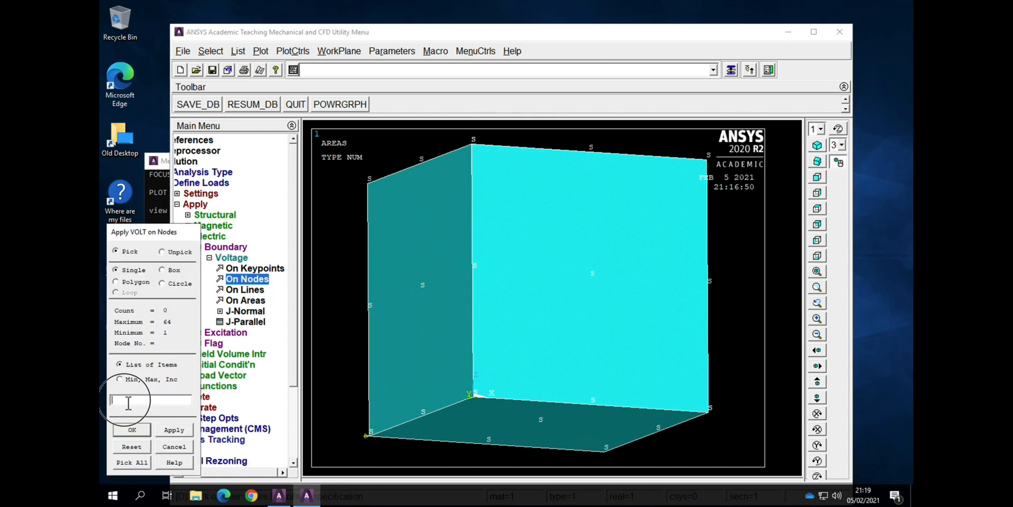
text(17)
click(129, 430)
click(594, 252)
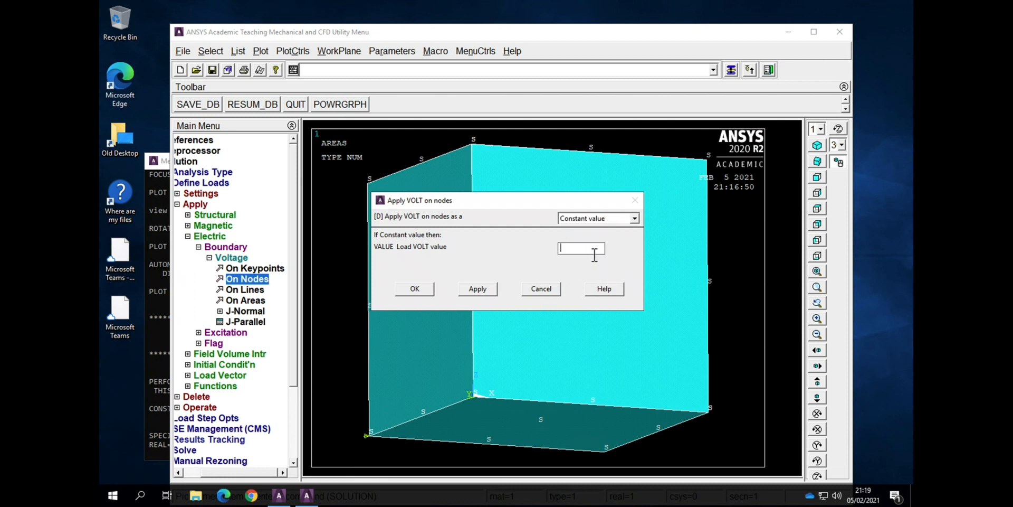
text(1)
click(414, 288)
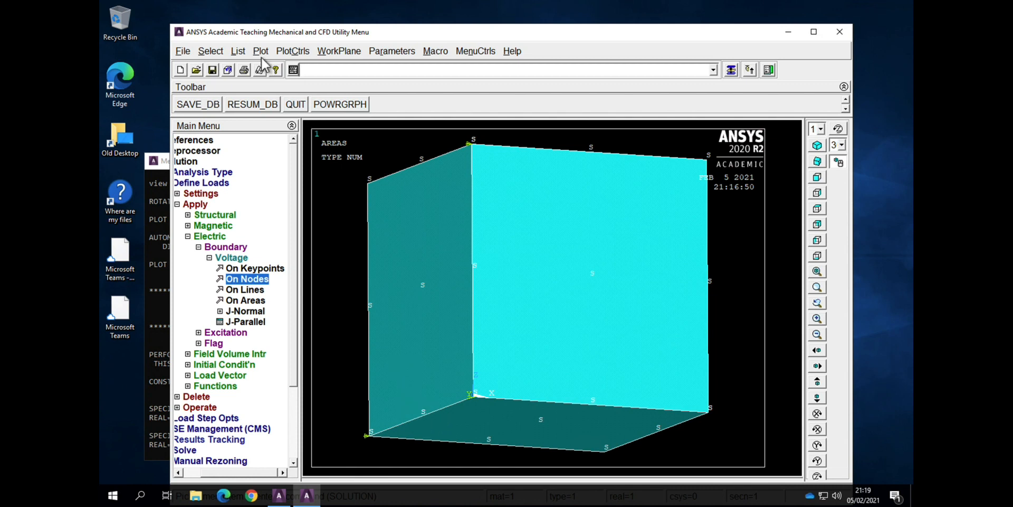
Step: List the DOF constraints on all nodes to check the voltages applied to the electrodes
click(245, 54)
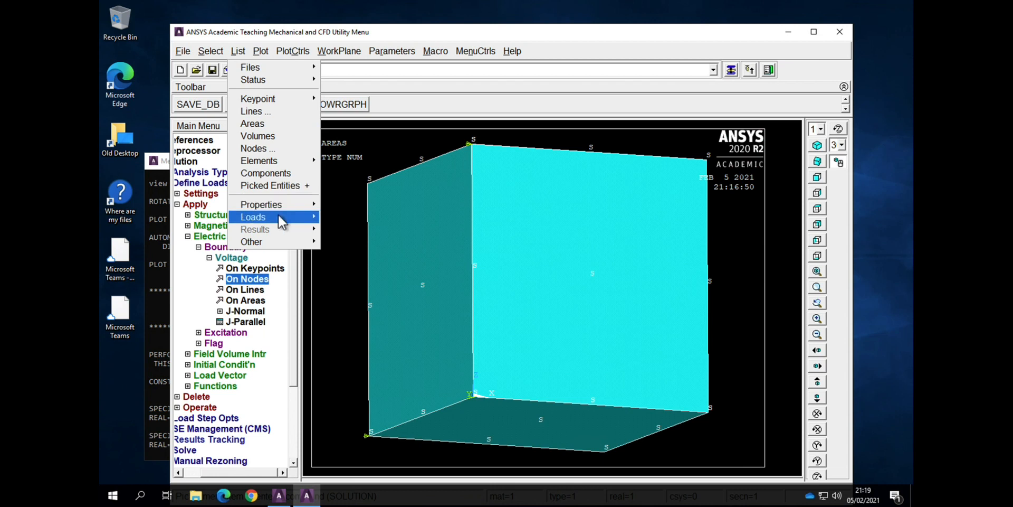
mouse_move(278, 215)
mouse_move(346, 217)
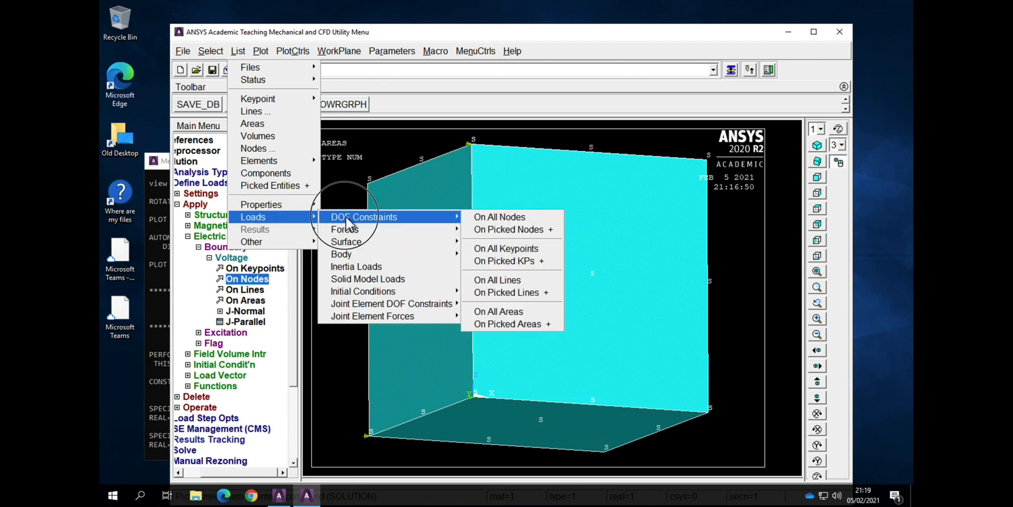
click(521, 216)
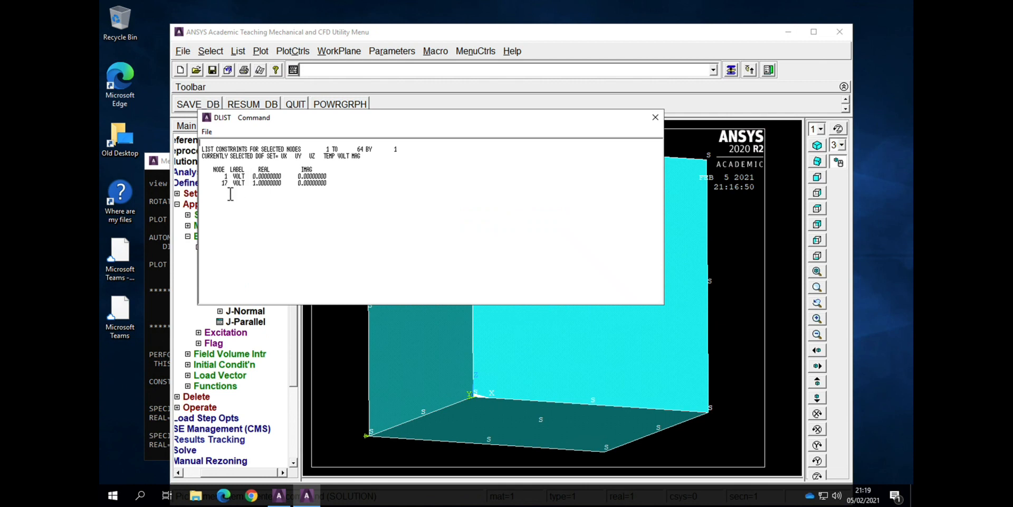
click(656, 117)
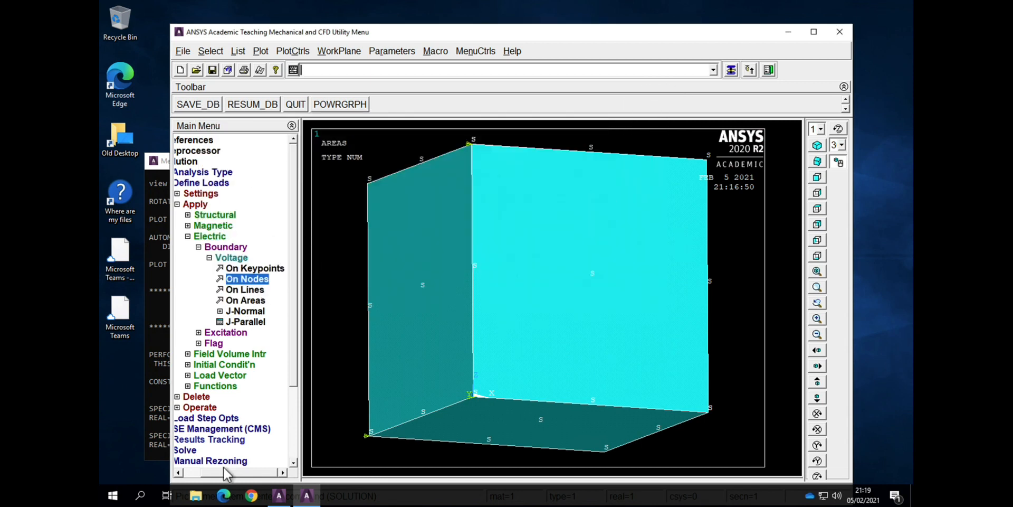
Step: Solve the current load step, accepting the load-data check, and dismiss the solution status listing
click(189, 472)
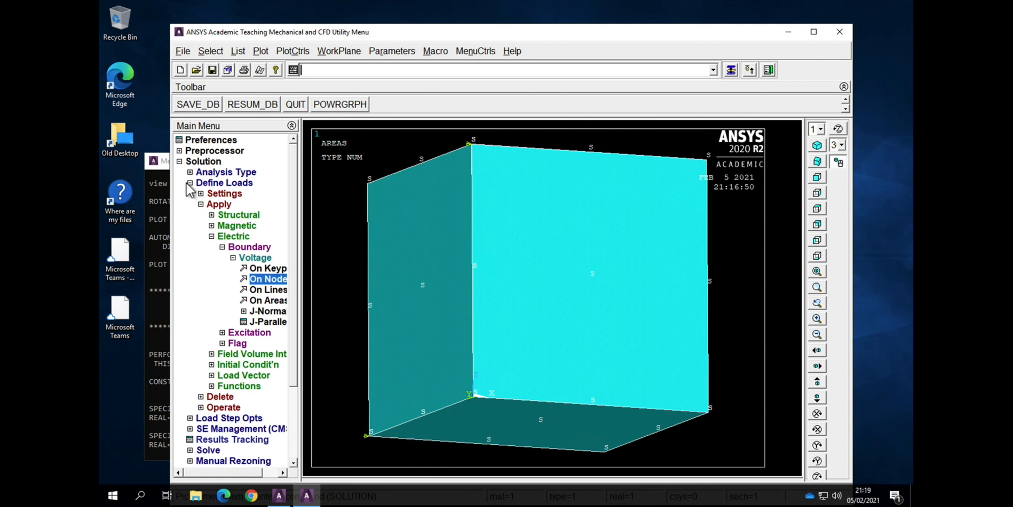
click(190, 182)
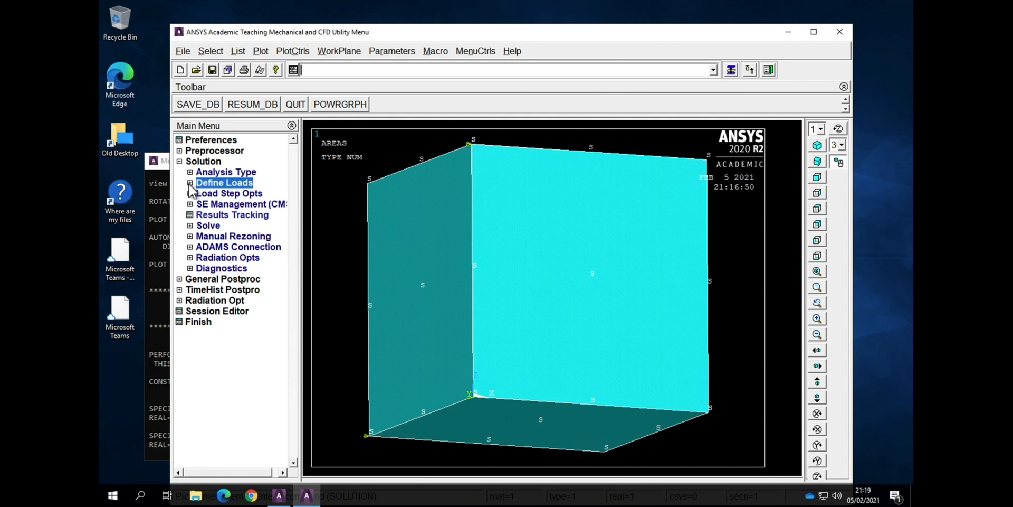
click(193, 228)
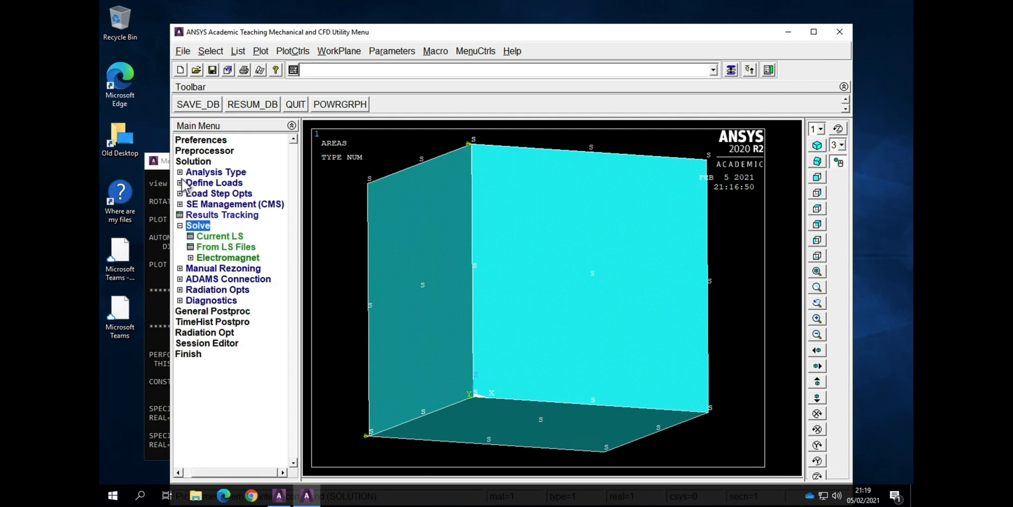
click(234, 238)
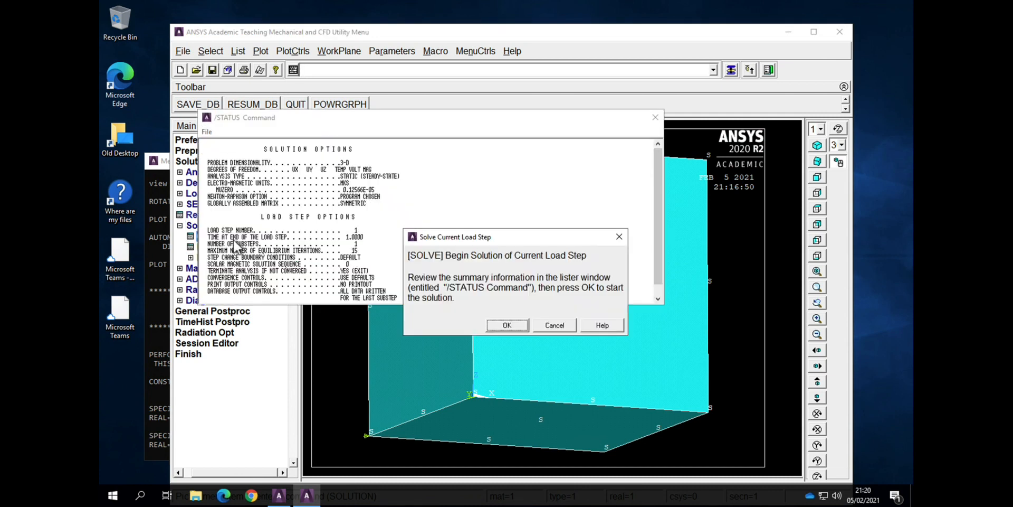
click(507, 325)
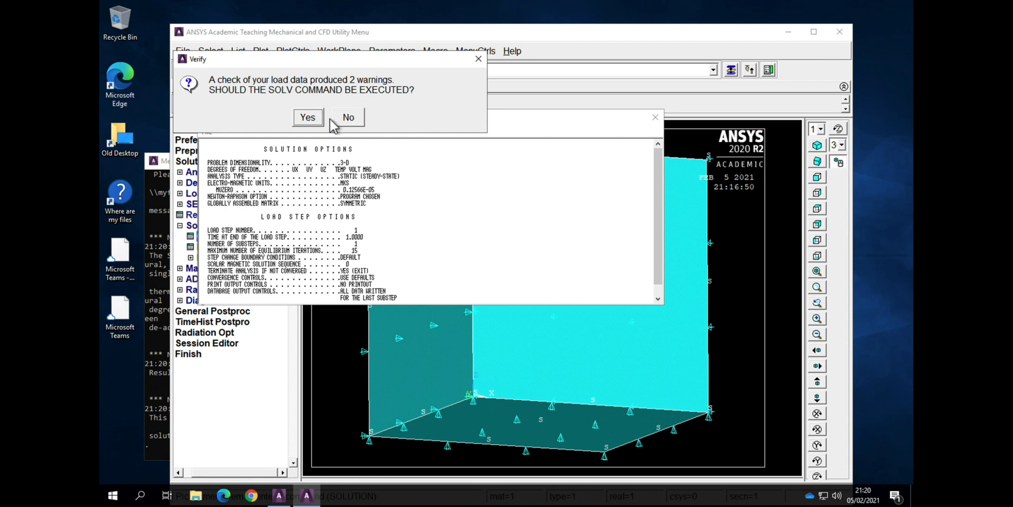
click(300, 122)
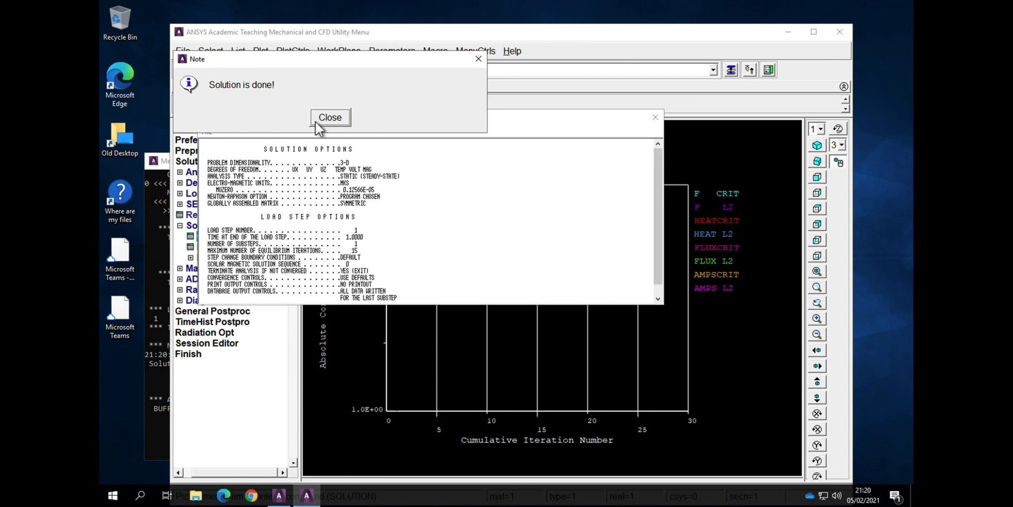
click(315, 121)
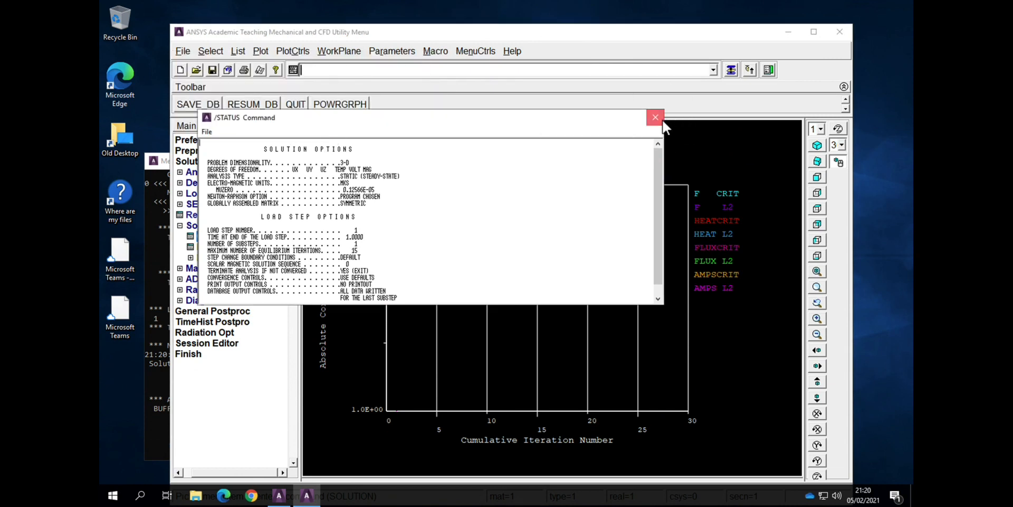
click(656, 117)
Step: Move to general postprocessing and plot the block's deformed shape together with its undeformed mesh, examining it from different angles
click(184, 227)
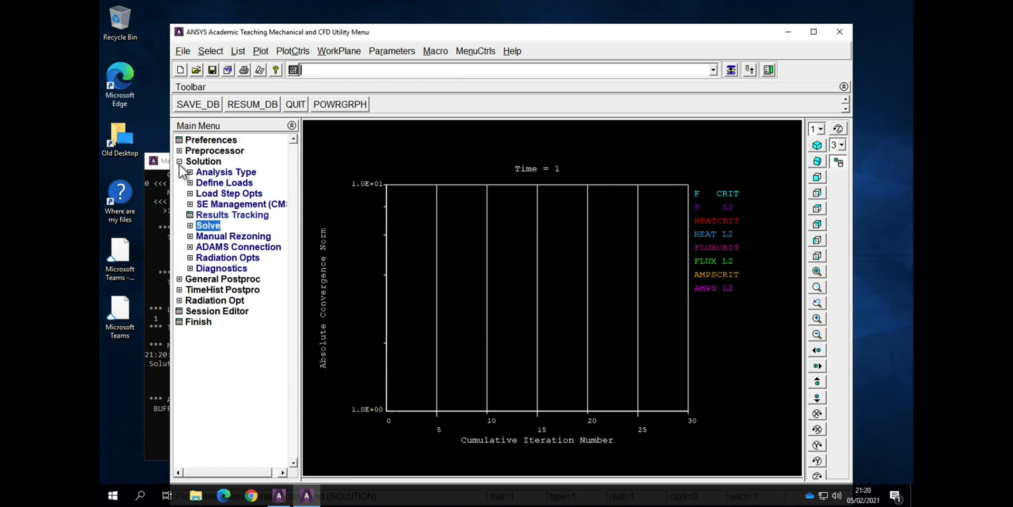
click(180, 162)
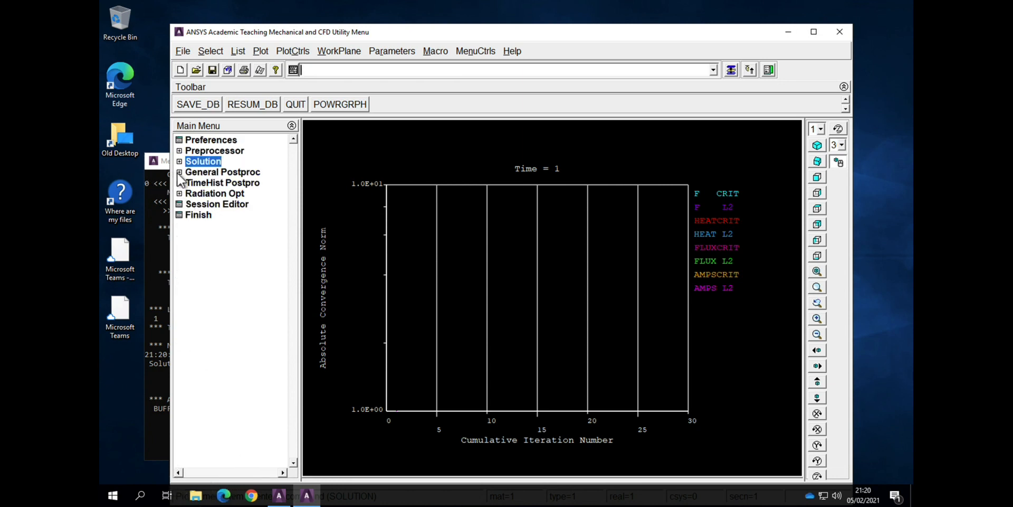
click(180, 172)
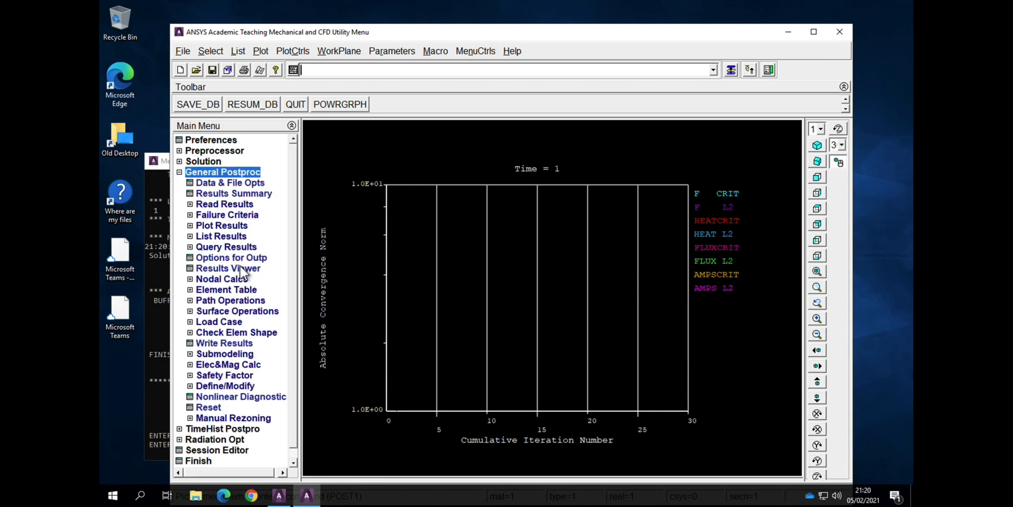
click(198, 226)
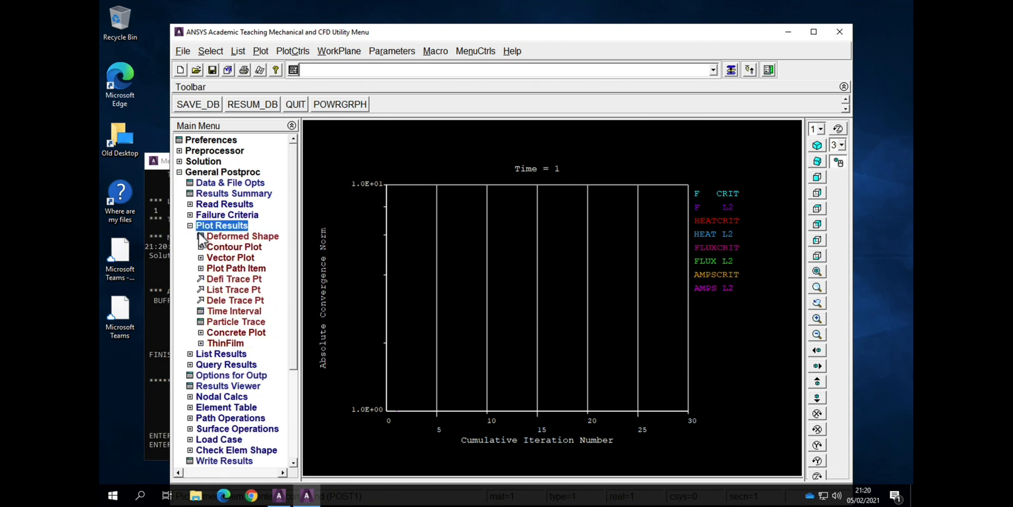
click(227, 237)
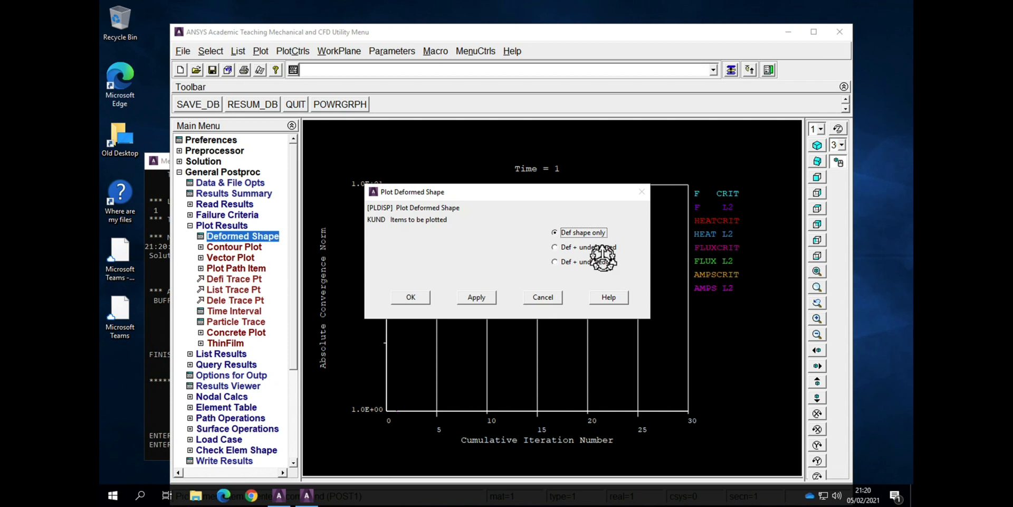
click(411, 296)
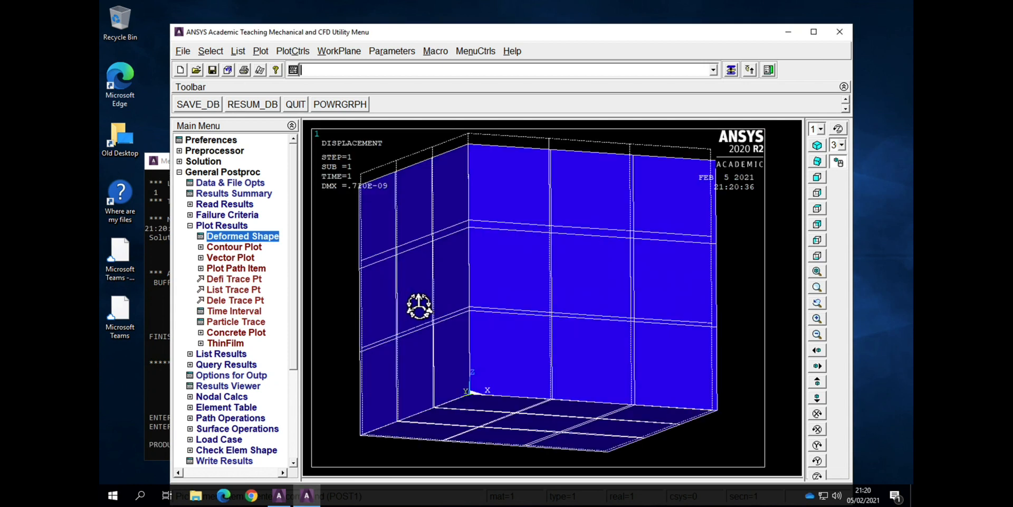
drag(612, 282, 594, 280)
right_drag(593, 289, 554, 296)
click(817, 277)
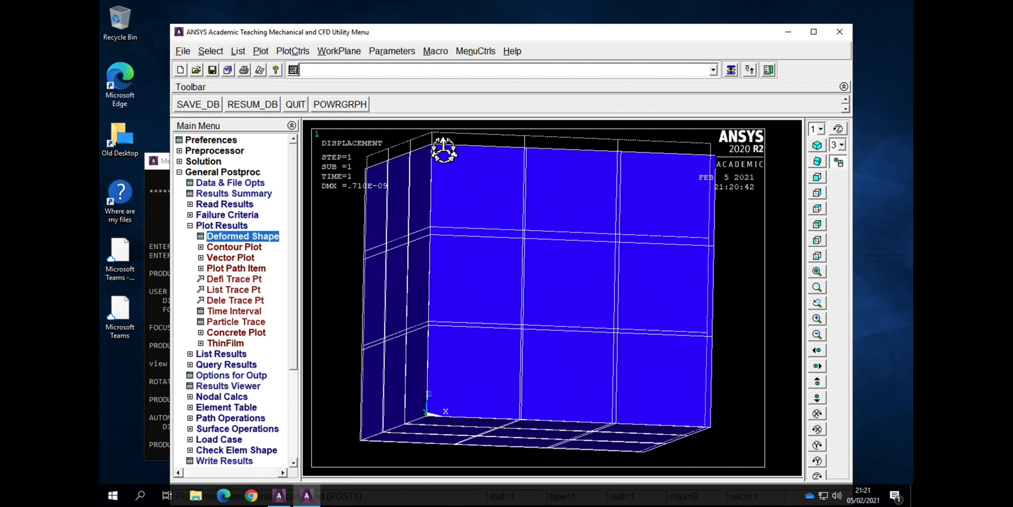
click(447, 177)
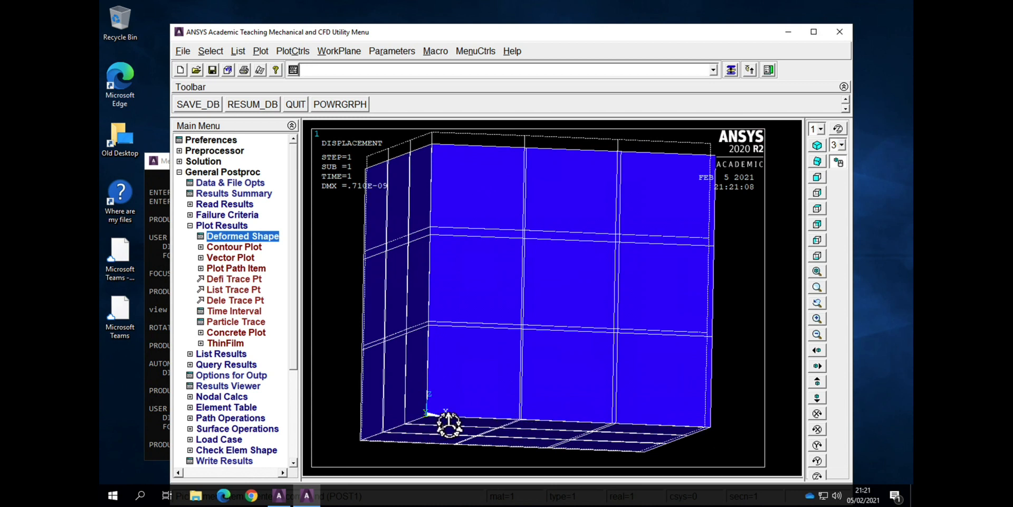
right_drag(457, 407, 493, 367)
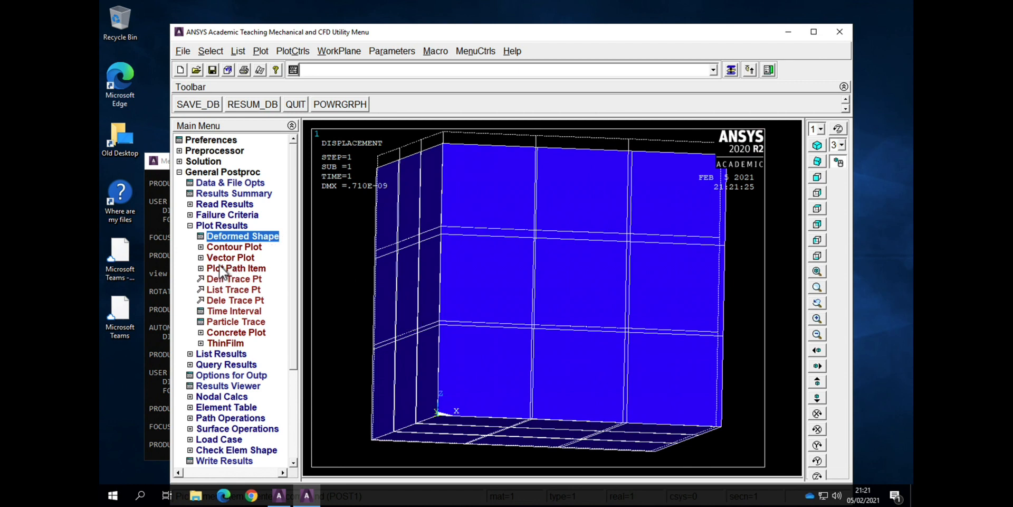
Step: Plot the nodal solution contour of the Z-component of displacement on the deformed shape only
click(220, 250)
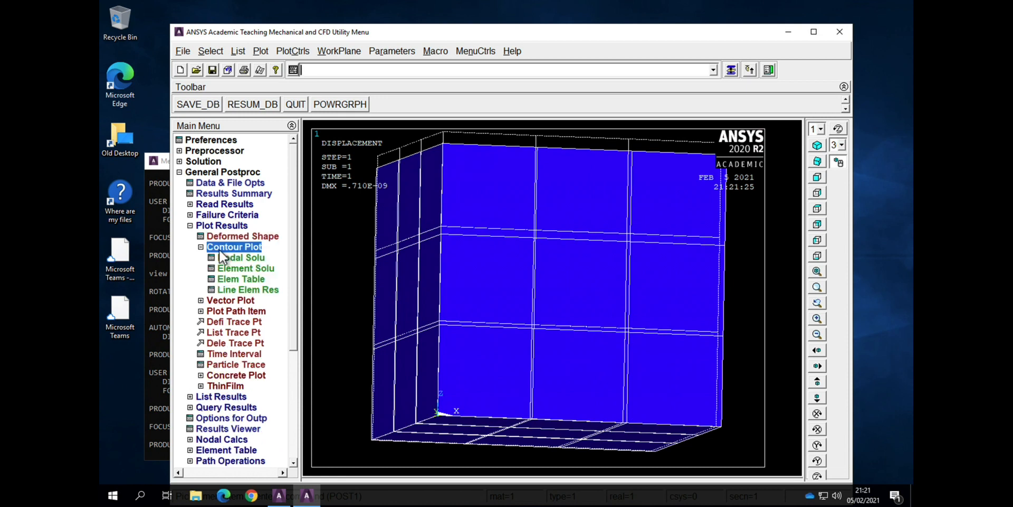
double_click(223, 260)
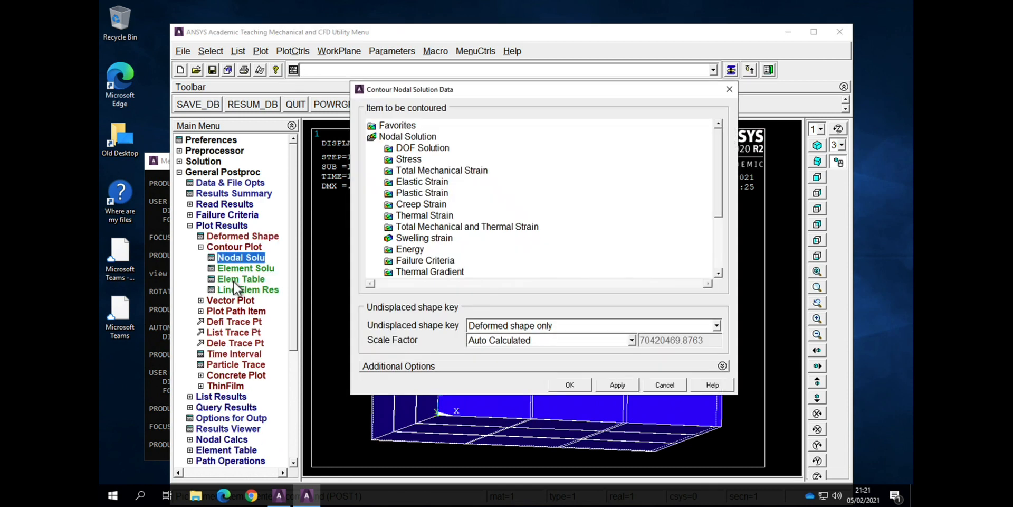
double_click(433, 148)
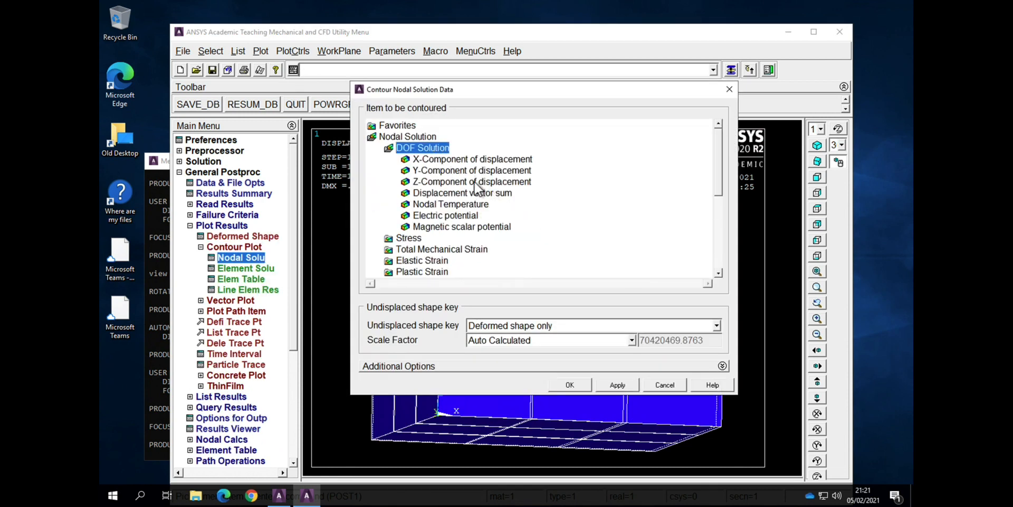
click(464, 181)
click(570, 385)
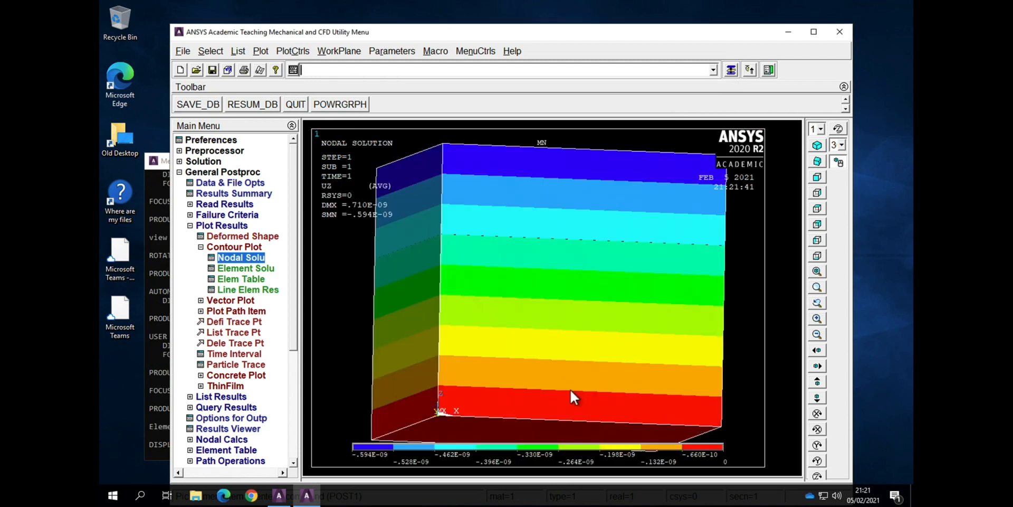
drag(564, 374, 563, 360)
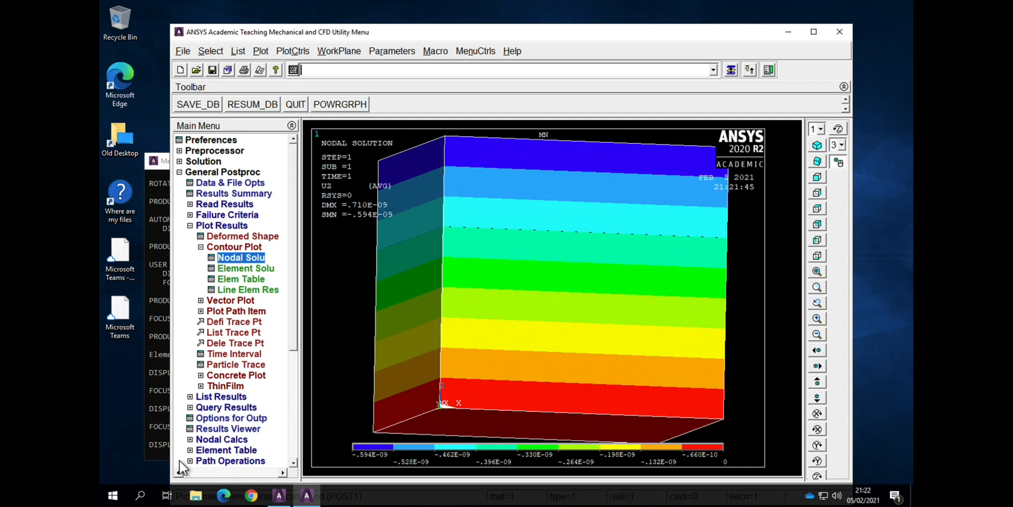
Step: Plot nodal solution contours of the Y-component of displacement, followed by the X-component of displacement
click(230, 258)
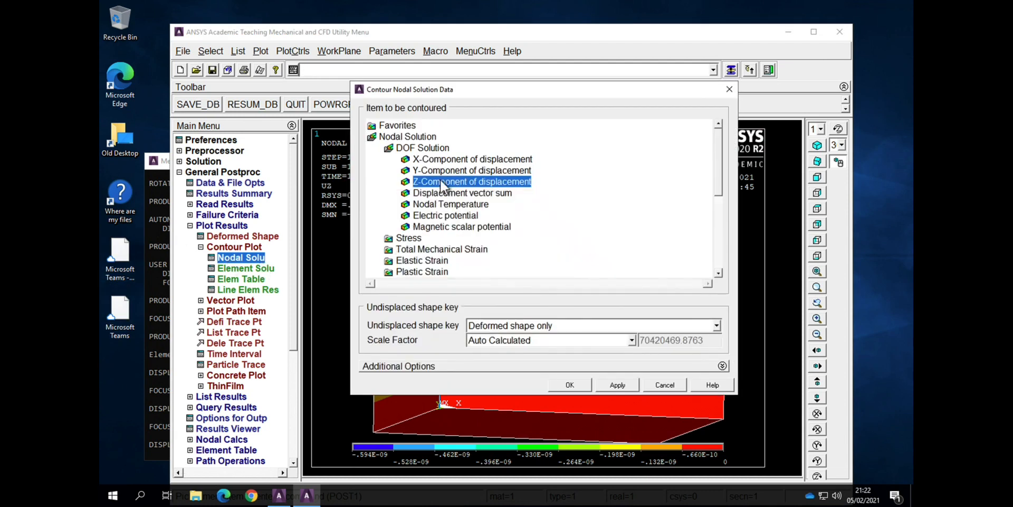
click(442, 171)
click(561, 384)
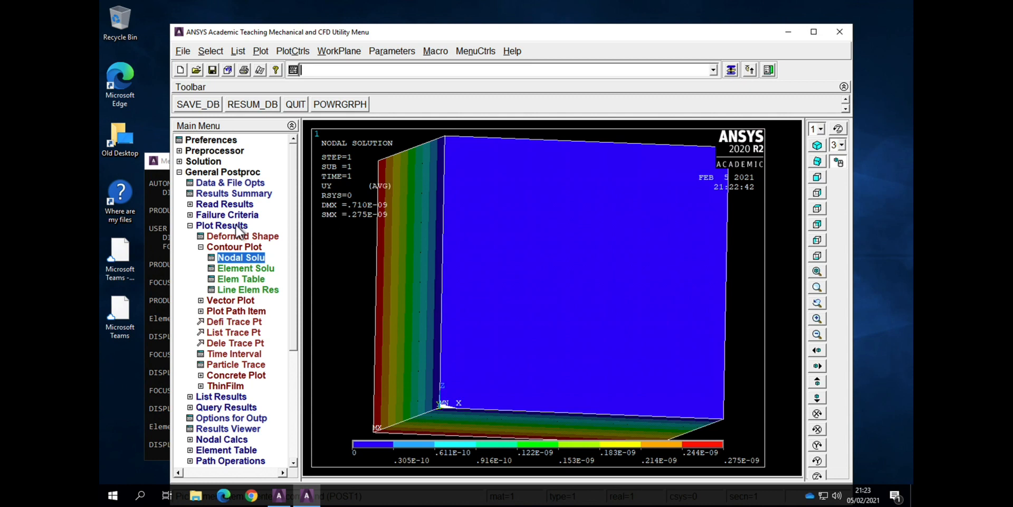
click(242, 258)
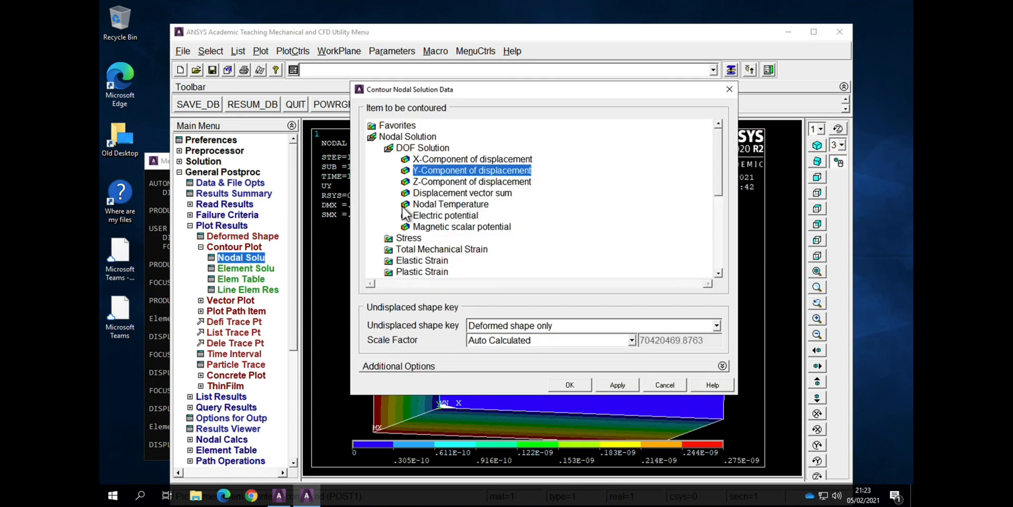
click(441, 158)
click(571, 386)
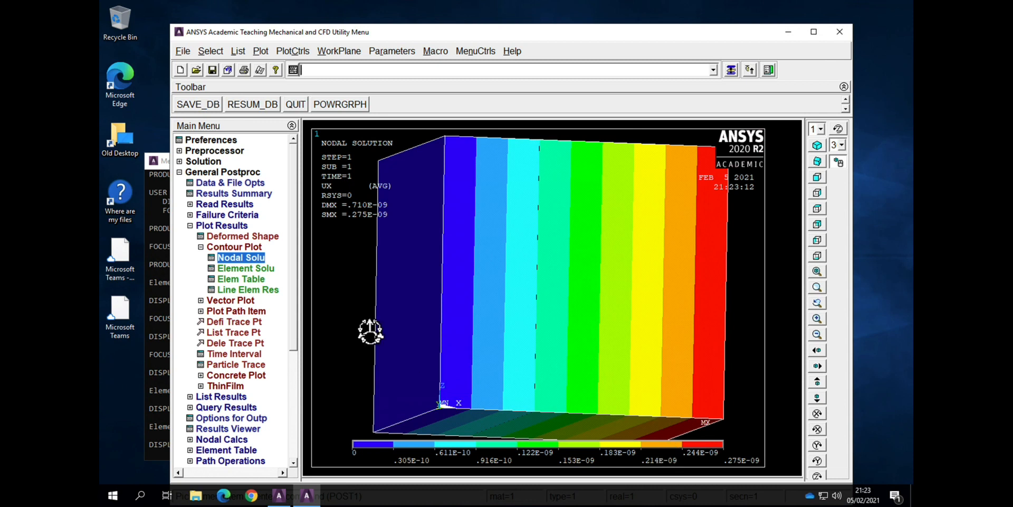
Step: Plot the nodal solution contour of the electric potential on the deformed shape only
click(235, 258)
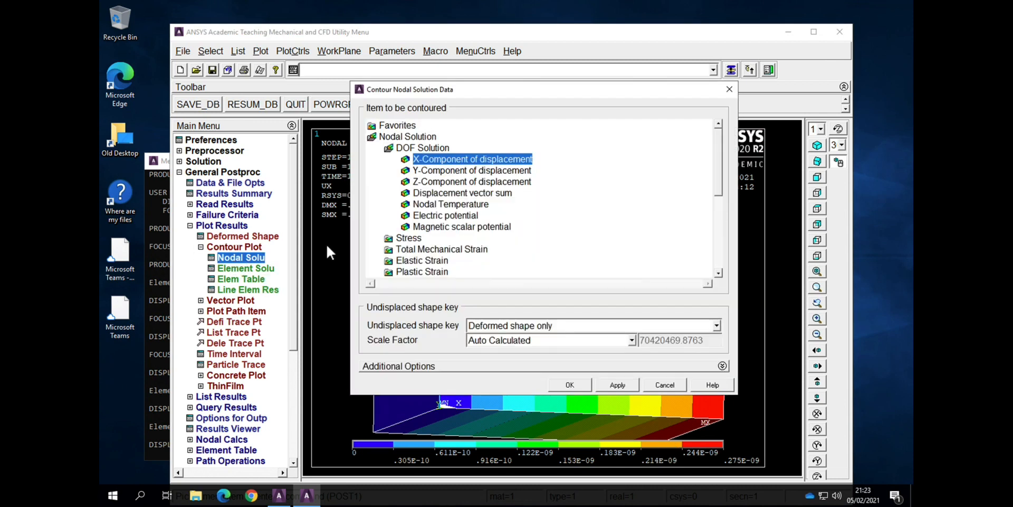
click(435, 228)
click(433, 216)
click(568, 384)
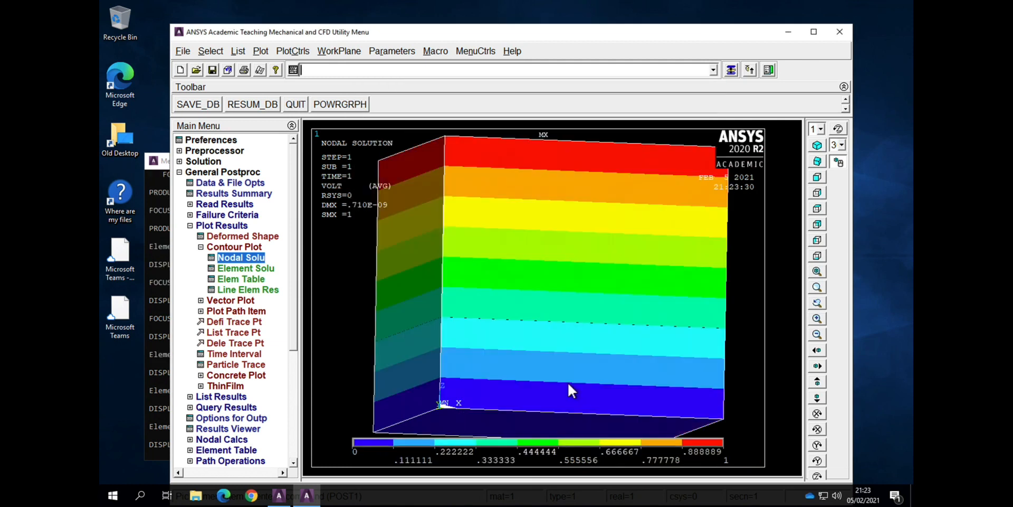